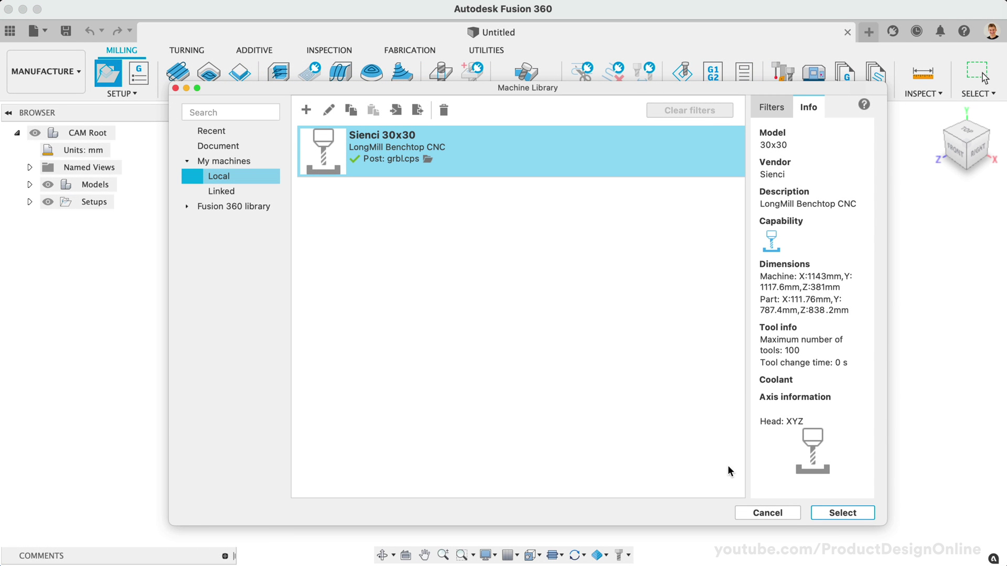
Assign the Sienci 30x30 machine from My machines > Local to the setup.
{"action": "left_click", "coordinate": [844, 512]}
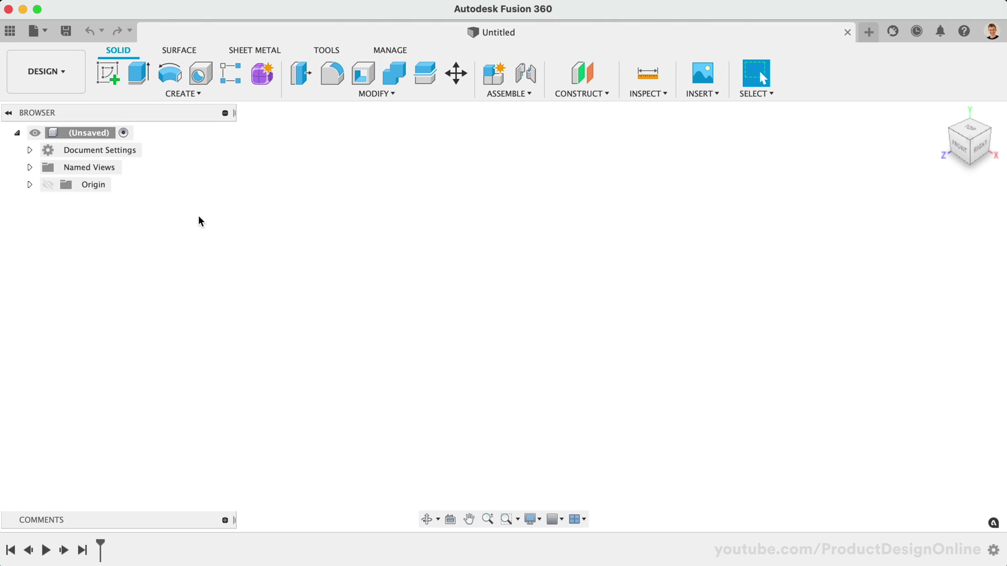
Switch to the Manufacture workspace and create a new milling setup, Setup1.
{"action": "left_click", "coordinate": [74, 84]}
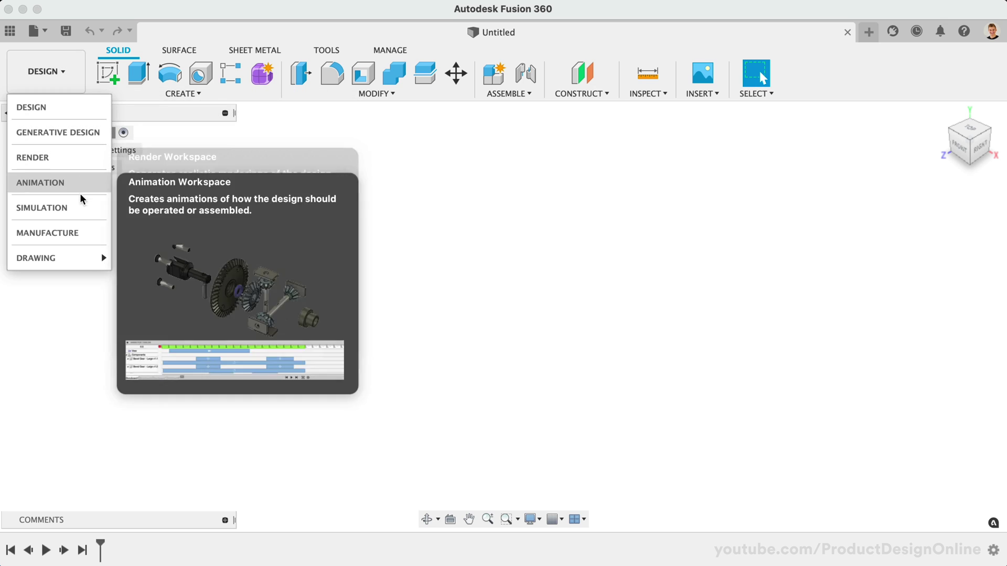
{"action": "left_click", "coordinate": [81, 232]}
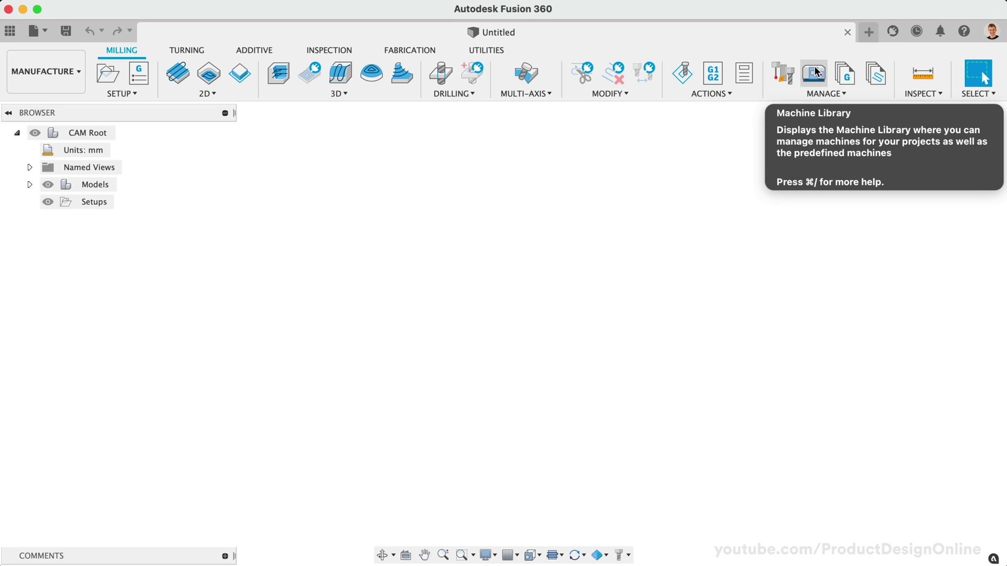
{"action": "left_click", "coordinate": [842, 92]}
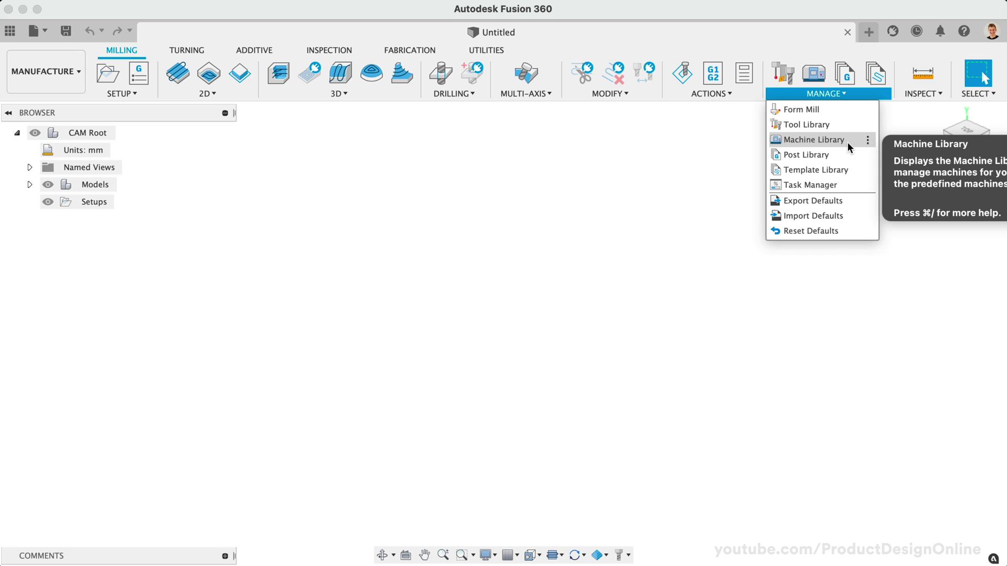
{"action": "left_click", "coordinate": [586, 186]}
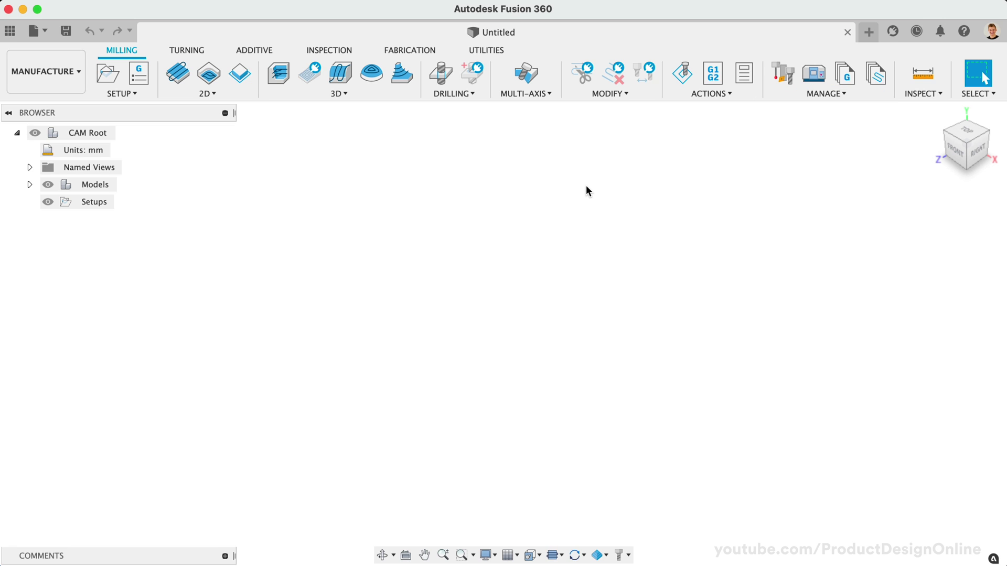
{"action": "left_click", "coordinate": [107, 79]}
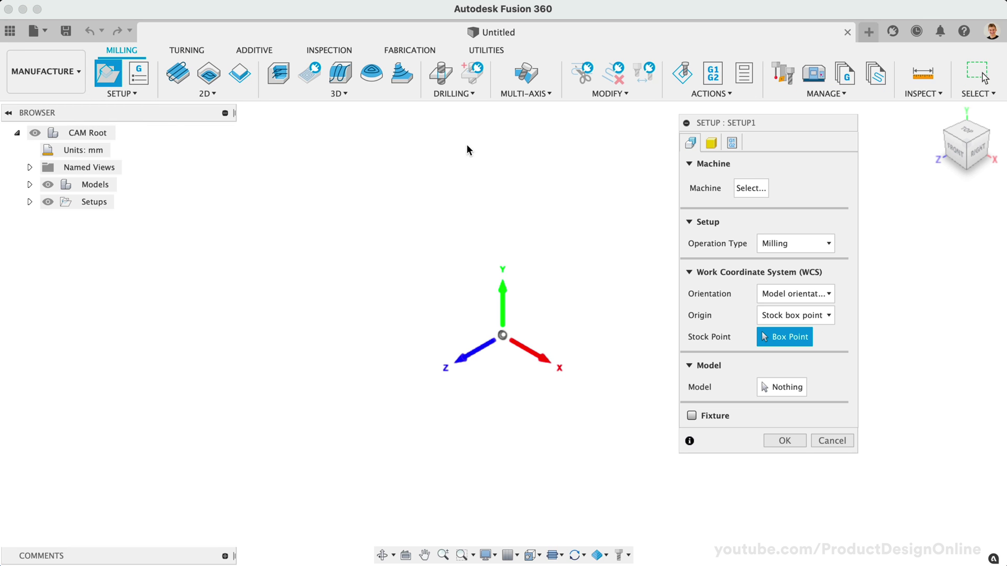
From Setup1's machine selection, browse the Fusion 360 library's milling machines with the Milling filter on.
{"action": "left_click", "coordinate": [745, 188]}
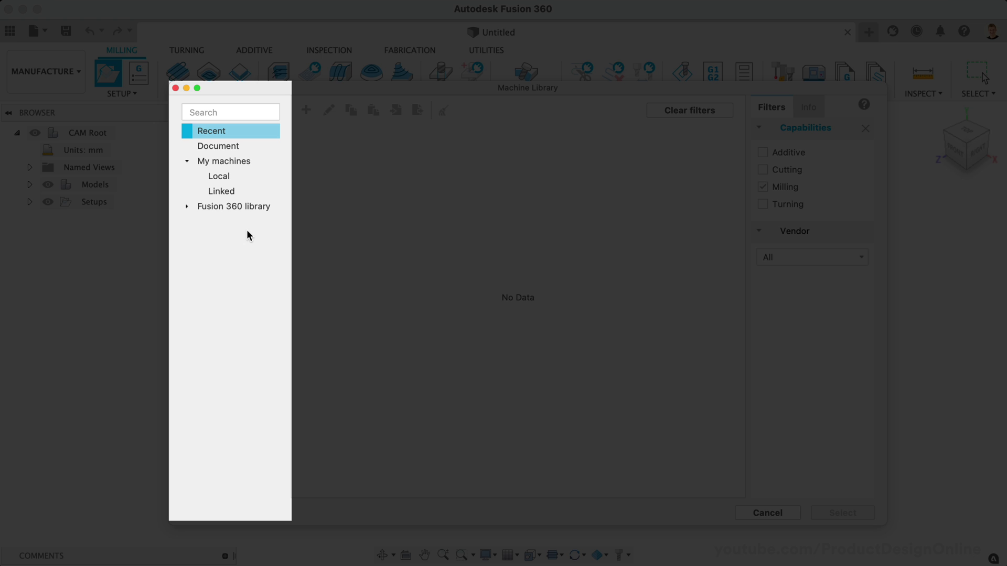
{"action": "left_click", "coordinate": [246, 207]}
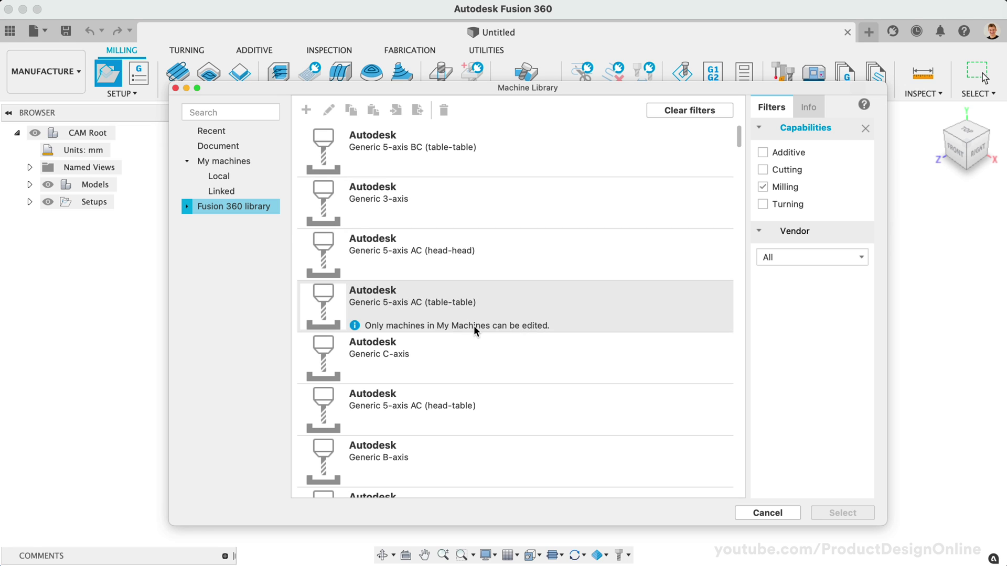
{"action": "scroll", "coordinate": [499, 354], "scroll_direction": "down", "scroll_amount": 10}
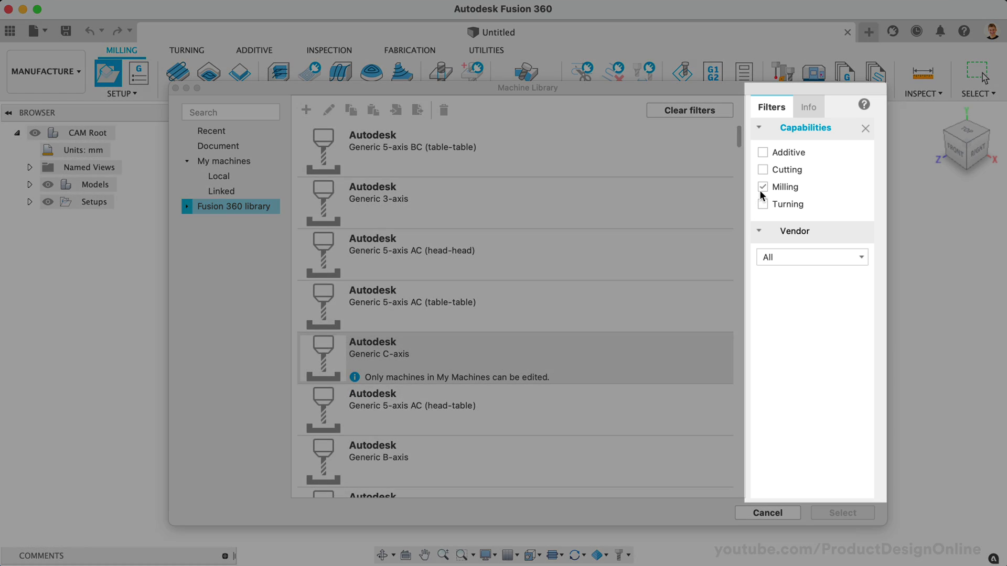
{"action": "left_click", "coordinate": [762, 187]}
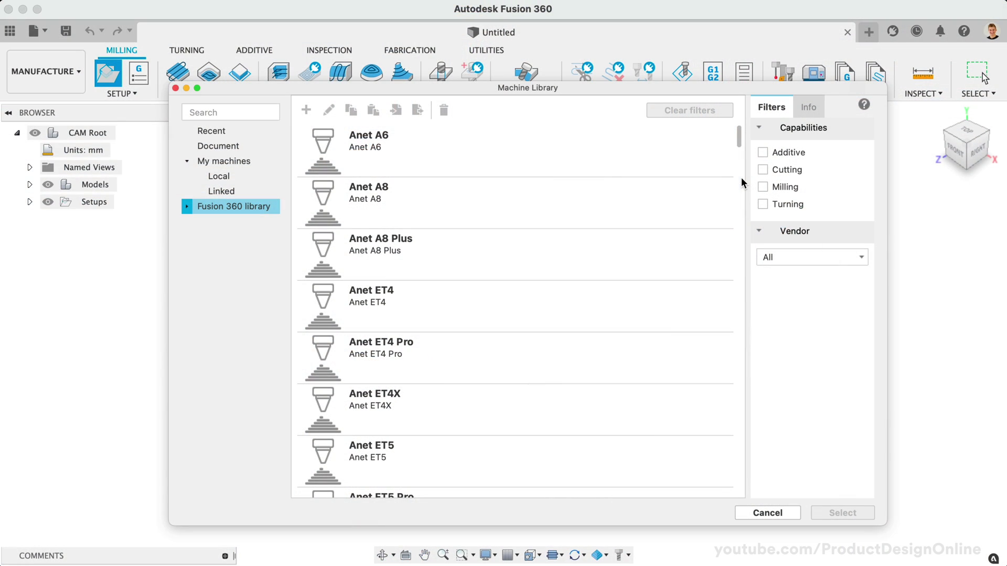
{"action": "left_click", "coordinate": [762, 187]}
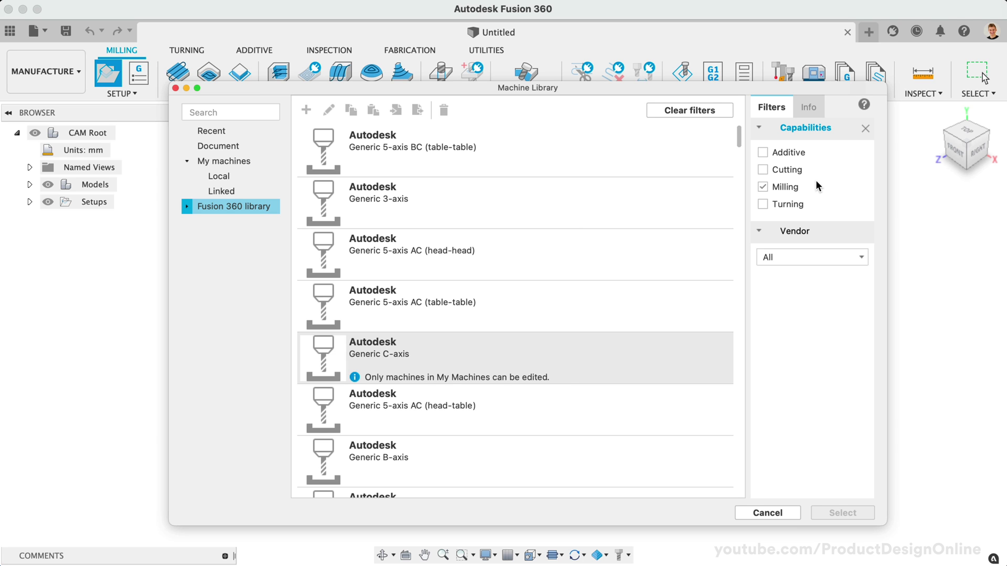
{"action": "scroll", "coordinate": [571, 298], "scroll_direction": "down", "scroll_amount": 5}
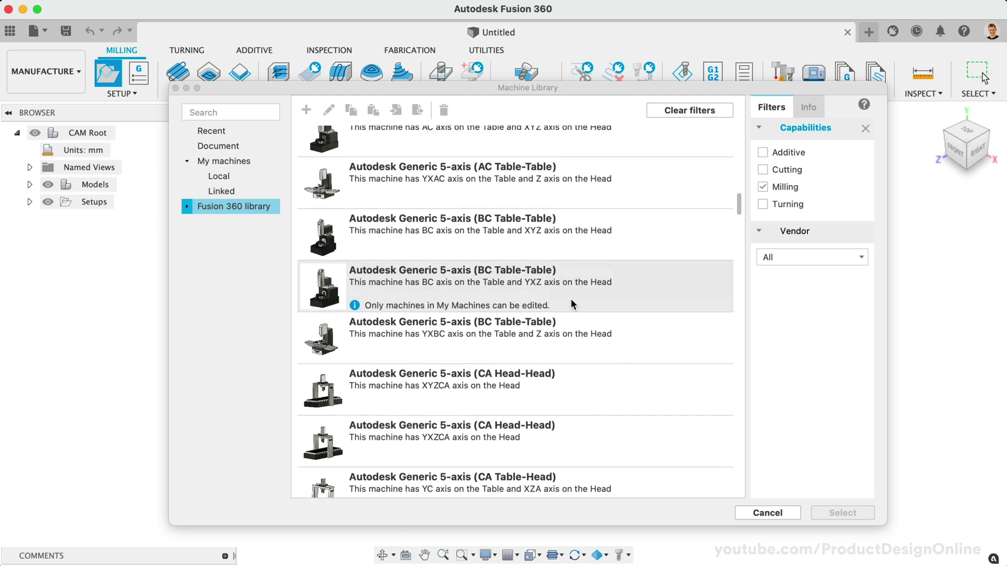
{"action": "scroll", "coordinate": [571, 302], "scroll_direction": "down", "scroll_amount": 20}
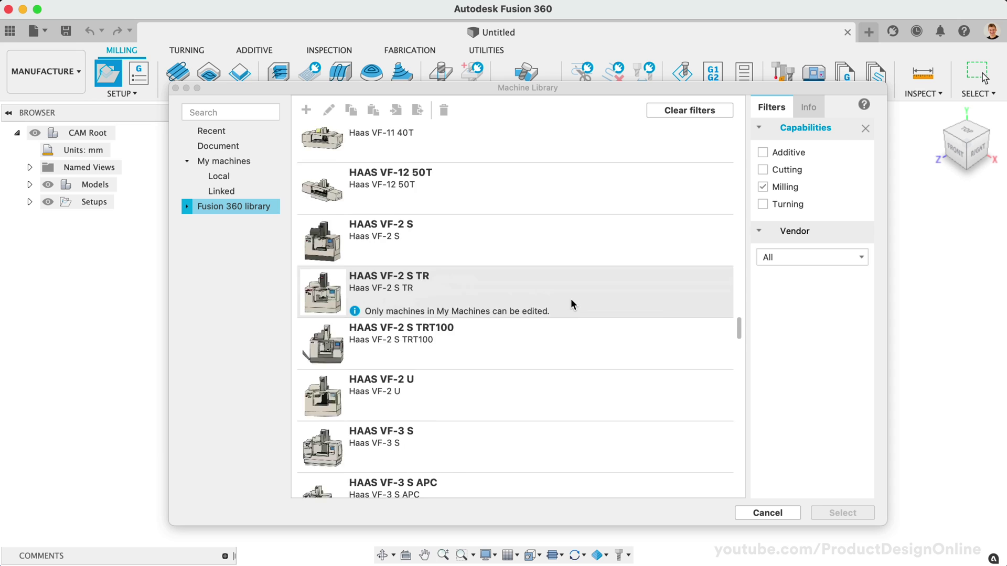
{"action": "scroll", "coordinate": [571, 303], "scroll_direction": "up", "scroll_amount": 20}
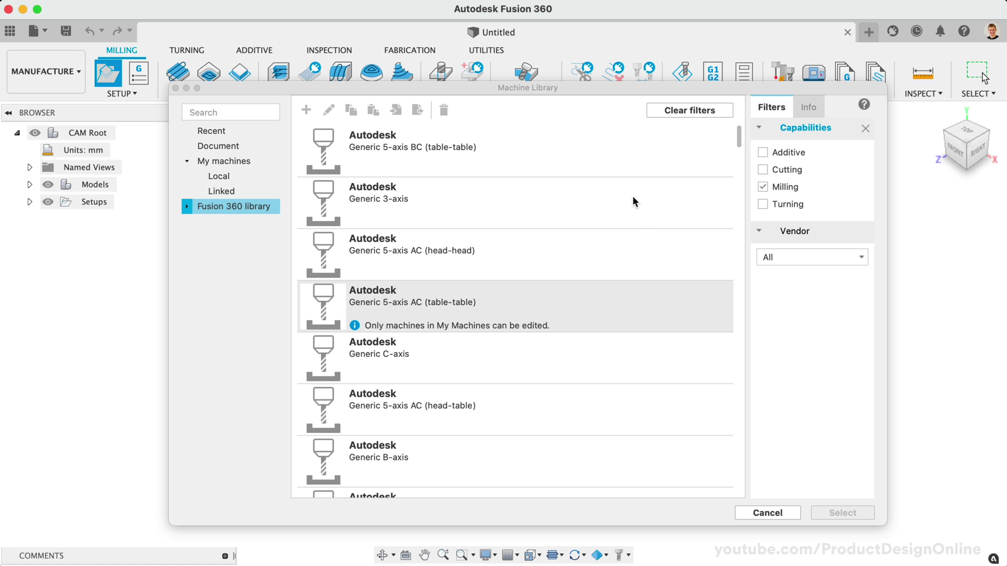
{"action": "scroll", "coordinate": [518, 404], "scroll_direction": "down", "scroll_amount": 5}
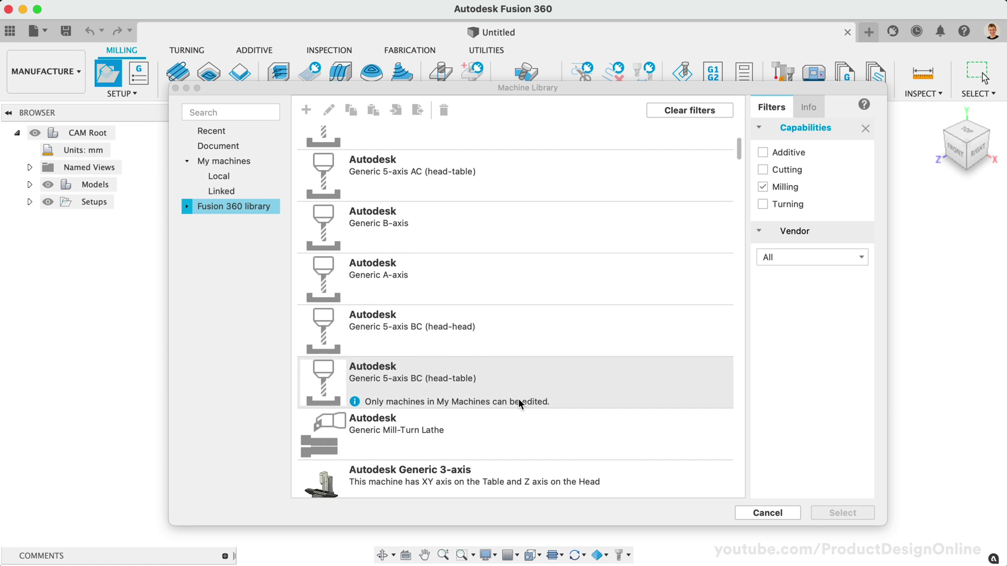
{"action": "scroll", "coordinate": [519, 403], "scroll_direction": "up", "scroll_amount": 5}
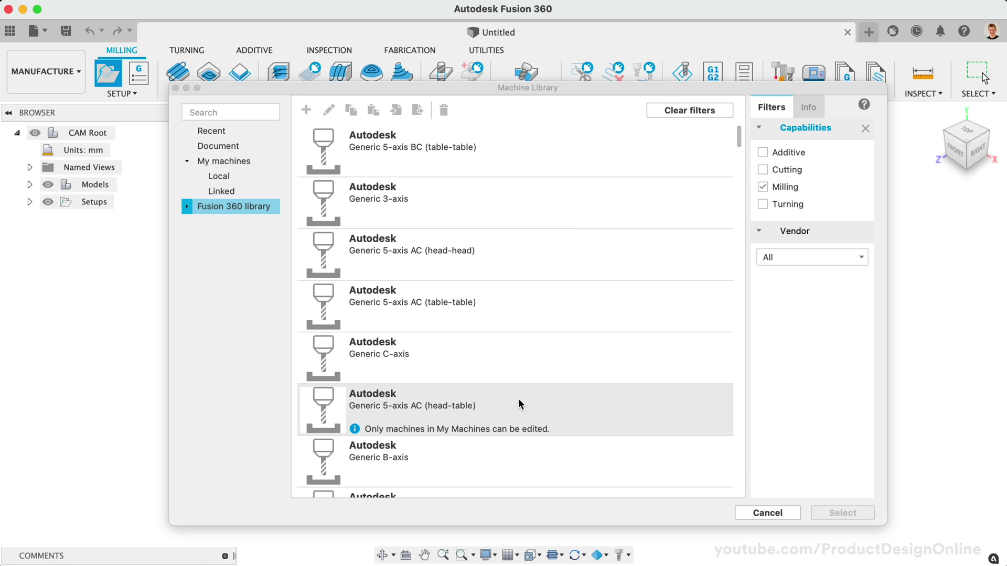
Copy the Autodesk Generic 3-axis machine from the Fusion 360 library.
{"action": "left_click", "coordinate": [367, 212]}
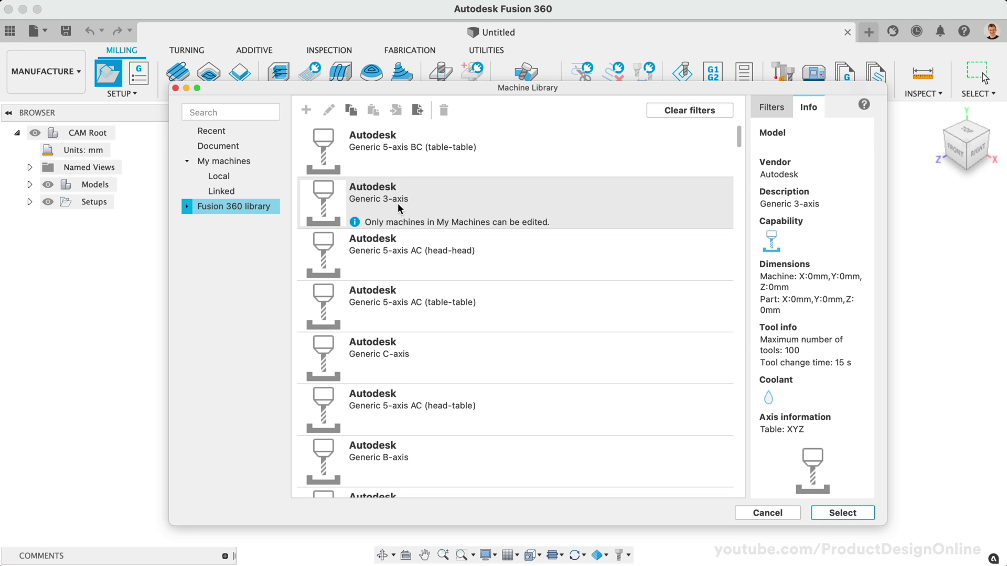
{"action": "right_click", "coordinate": [458, 194]}
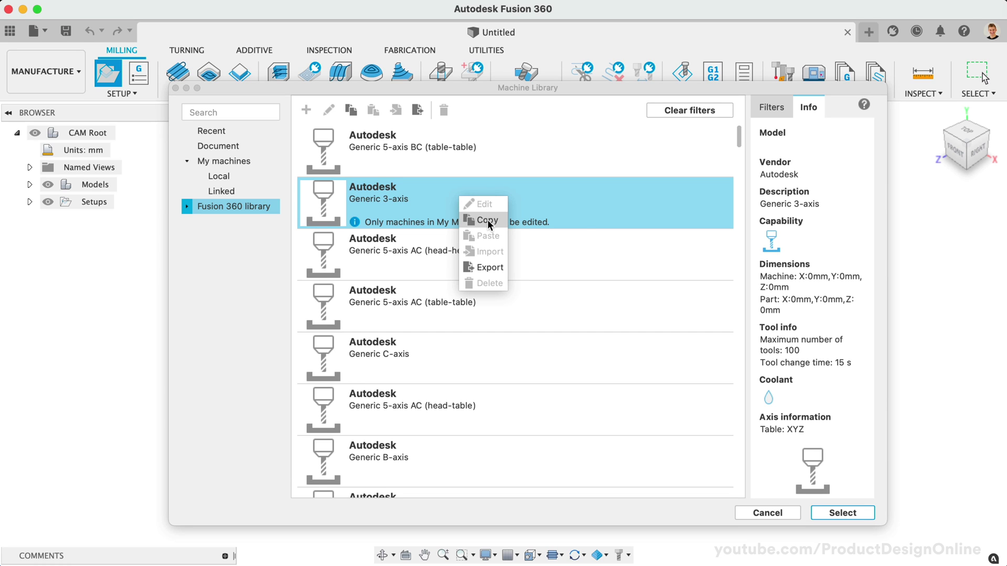
{"action": "left_click", "coordinate": [487, 219]}
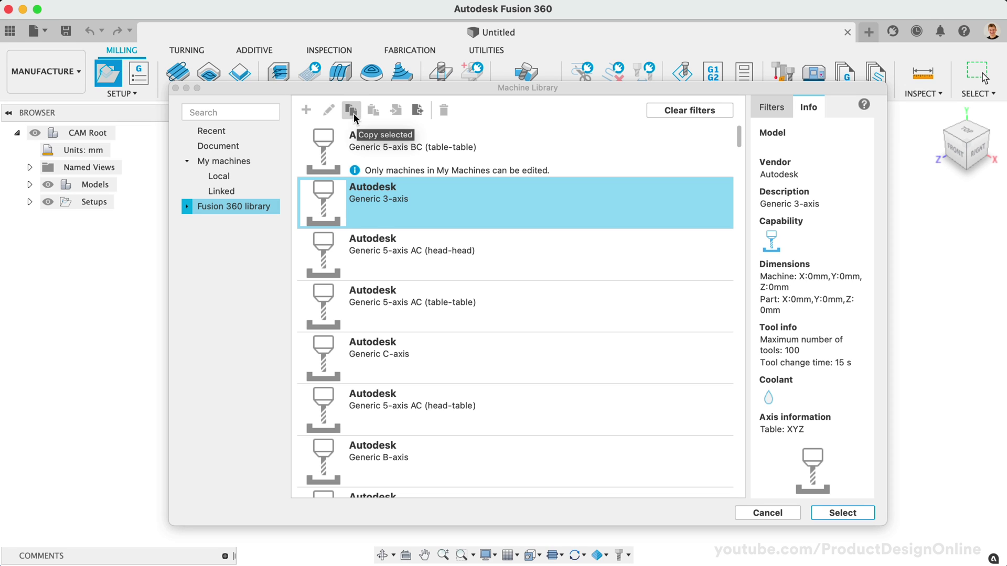
Paste the copied Generic 3-axis machine into the empty My machines > Local folder.
{"action": "left_click", "coordinate": [246, 176]}
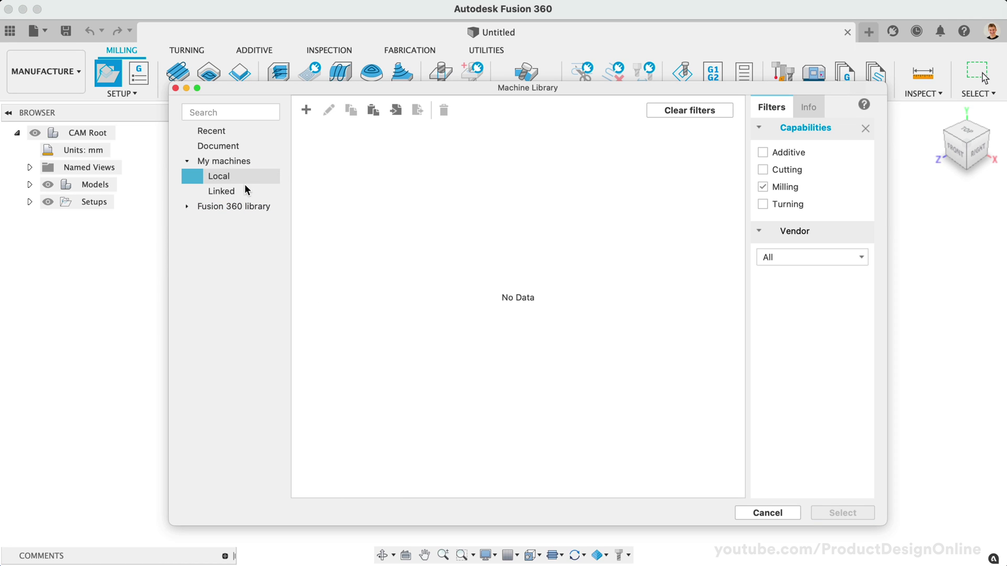
{"action": "left_click", "coordinate": [244, 191]}
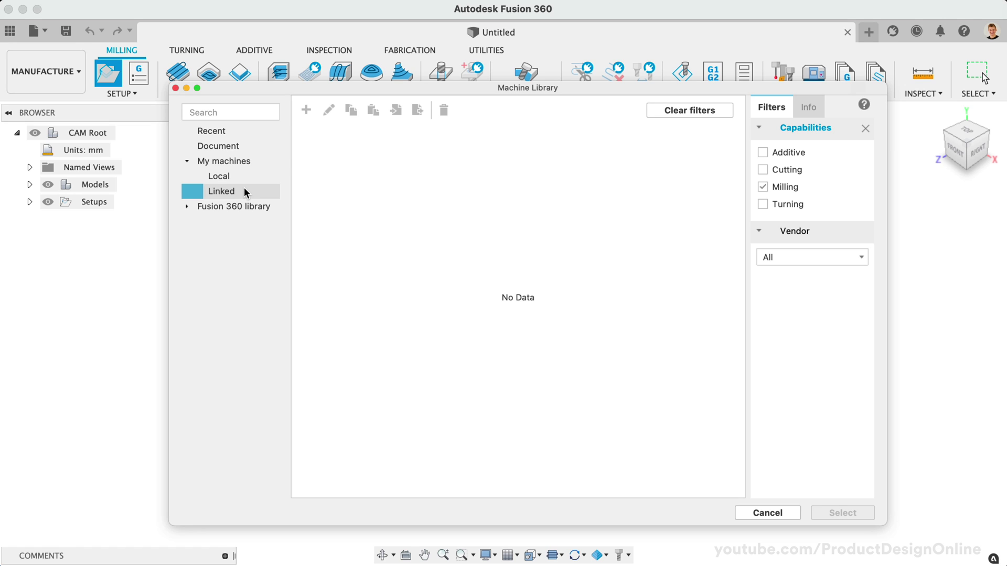
{"action": "left_click", "coordinate": [244, 191]}
{"action": "right_click", "coordinate": [242, 161]}
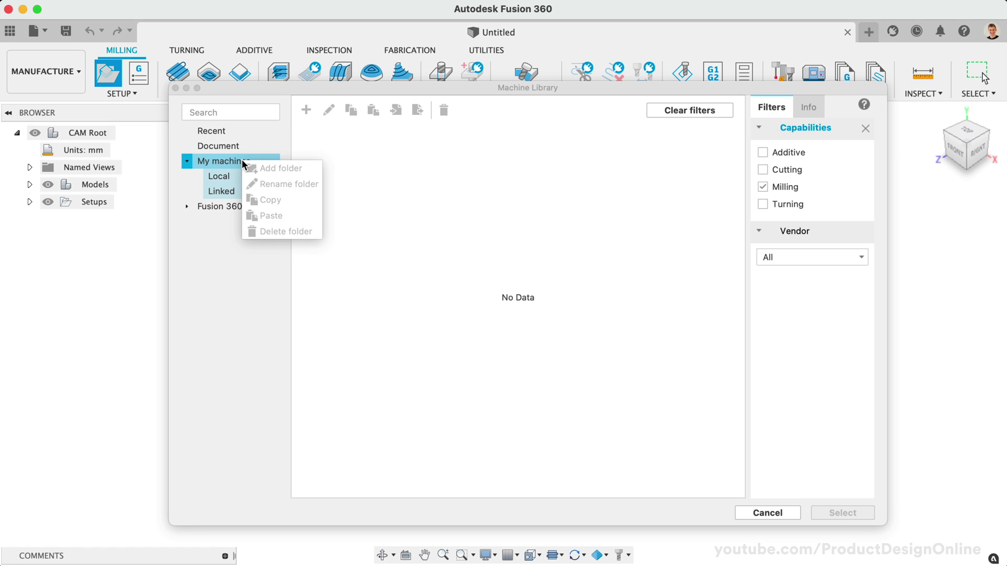
{"action": "left_click", "coordinate": [235, 161]}
{"action": "left_click", "coordinate": [237, 177]}
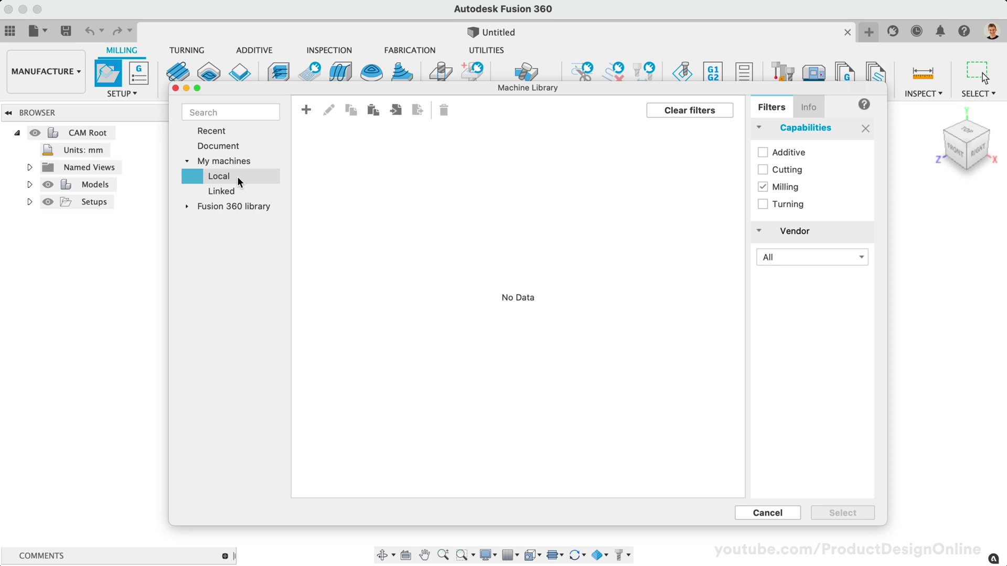
{"action": "right_click", "coordinate": [250, 179]}
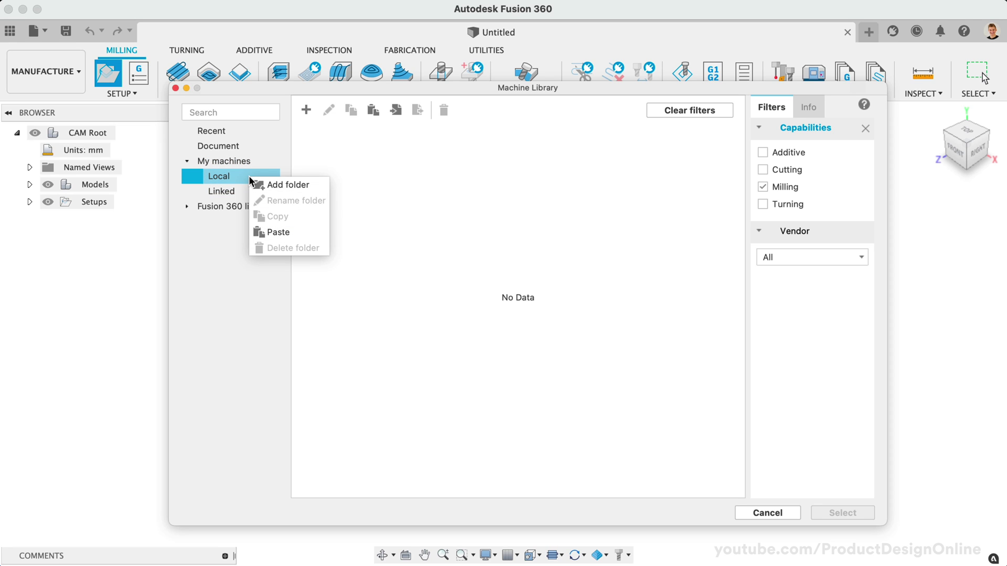
{"action": "left_click", "coordinate": [481, 209]}
{"action": "right_click", "coordinate": [481, 209]}
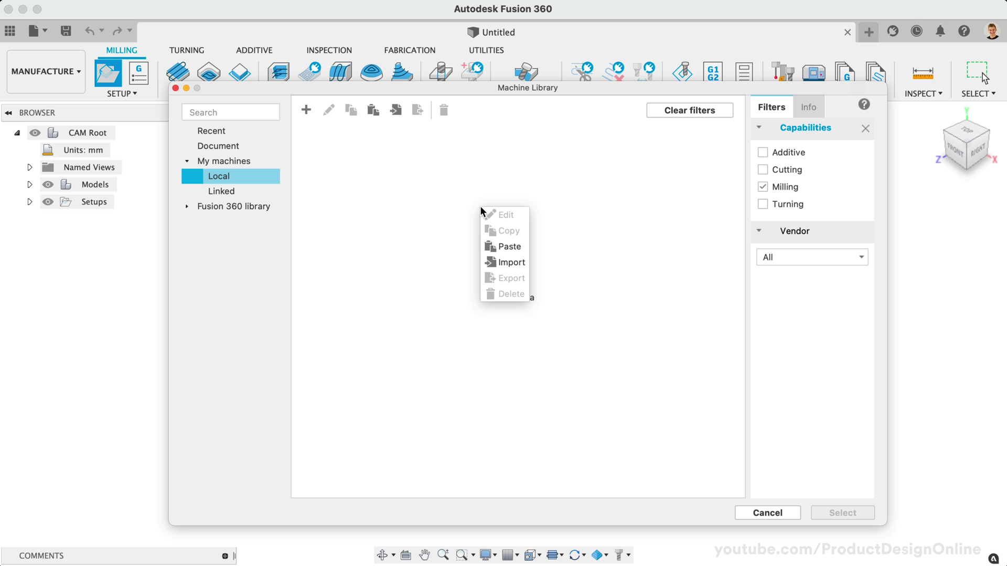
{"action": "left_click", "coordinate": [518, 247]}
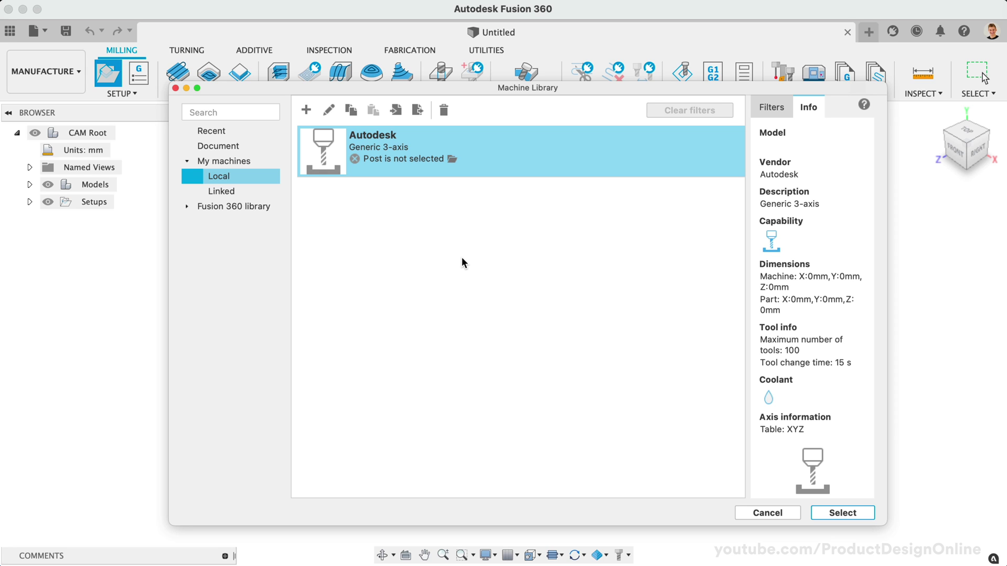
Edit the local Generic 3-axis copy and move its Machine Configuration dialog into place.
{"action": "right_click", "coordinate": [504, 150]}
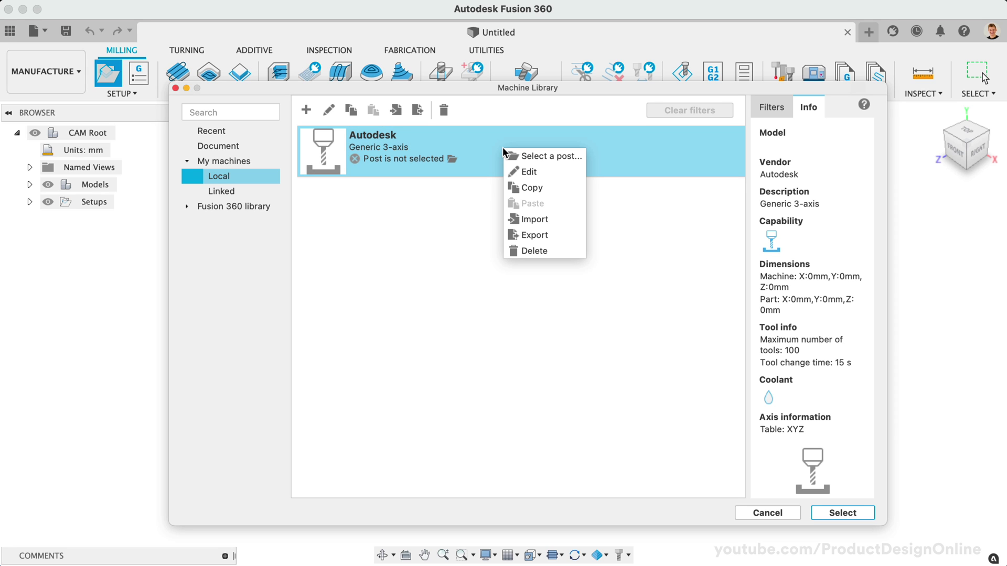
{"action": "left_click", "coordinate": [549, 168]}
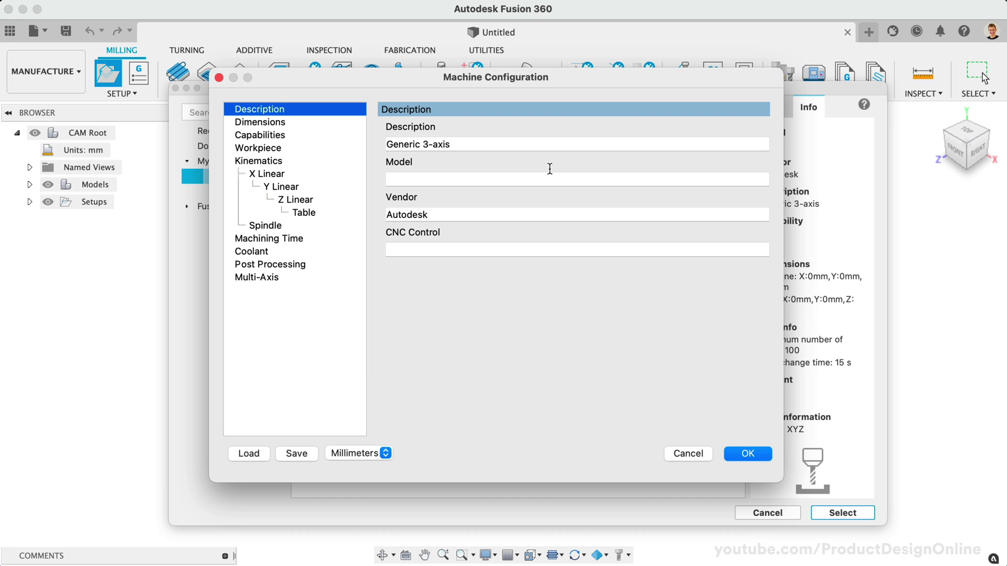
{"action": "left_click_drag", "start_coordinate": [432, 79], "coordinate": [464, 106]}
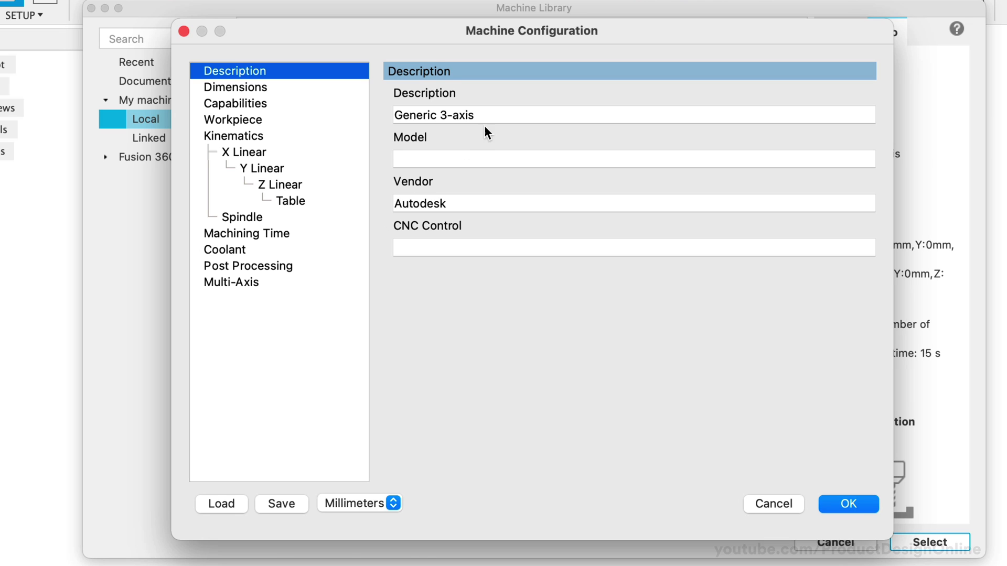
Enter description 'LongMill Benchtop CNC', model 30x30, vendor Sienci and CNC control LongBoard.
{"action": "left_click", "coordinate": [504, 114]}
{"action": "left_click_drag", "start_coordinate": [503, 114], "coordinate": [366, 114]}
{"action": "type", "text": "Lon"}
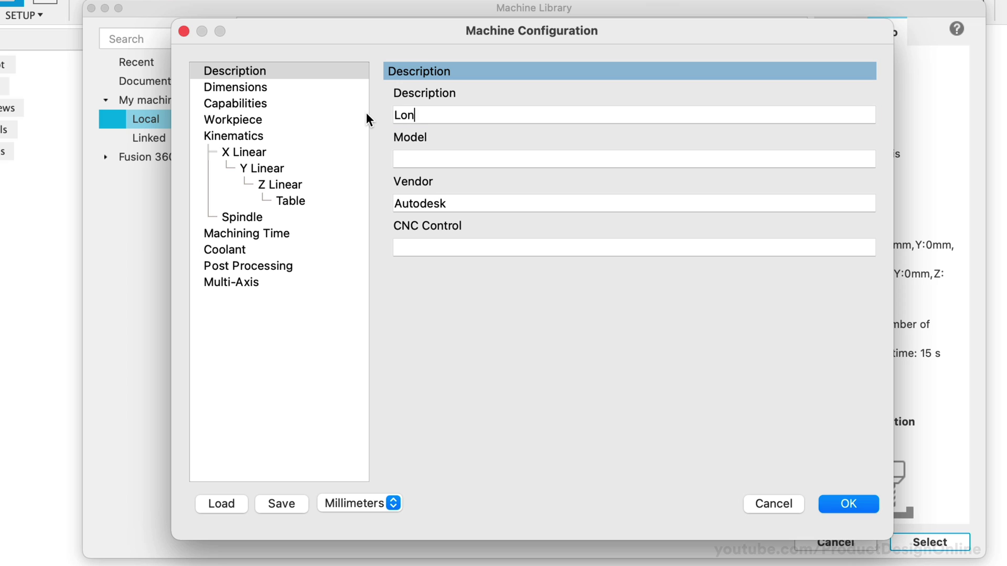
{"action": "type", "text": "gMill Benchtop CNC"}
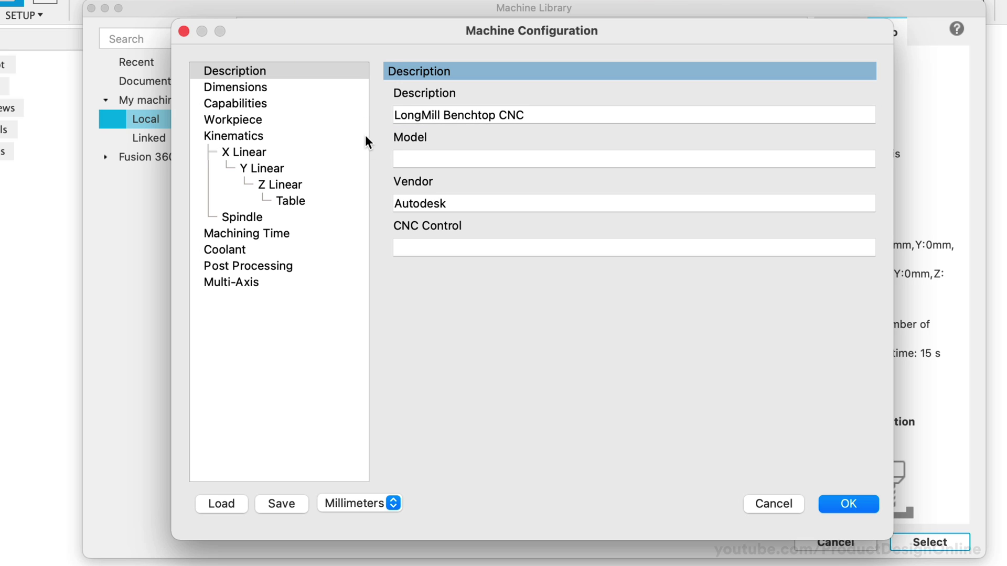
{"action": "left_click", "coordinate": [404, 155]}
{"action": "type", "text": "30x30"}
{"action": "key", "text": "Tab"}
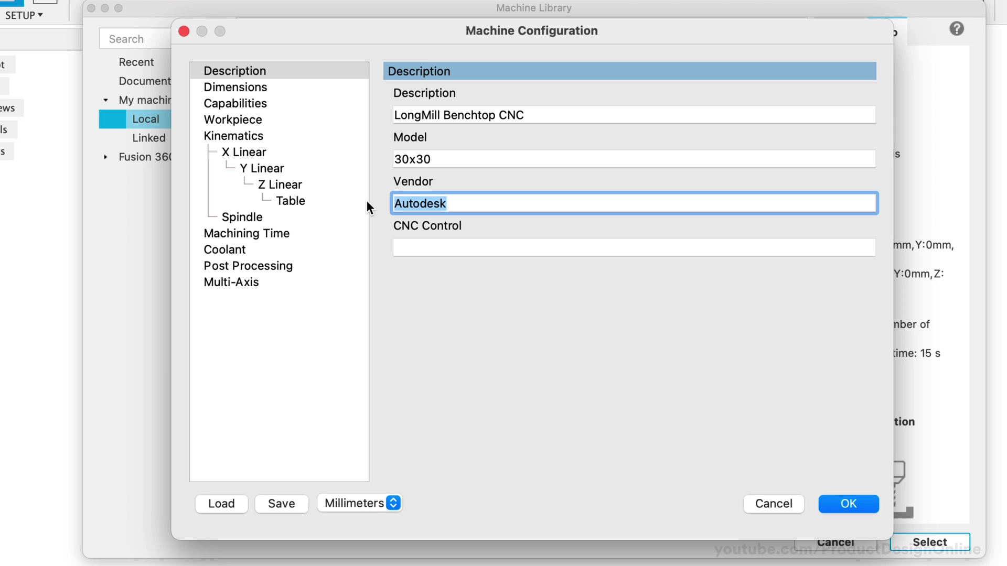
{"action": "type", "text": "Sien"}
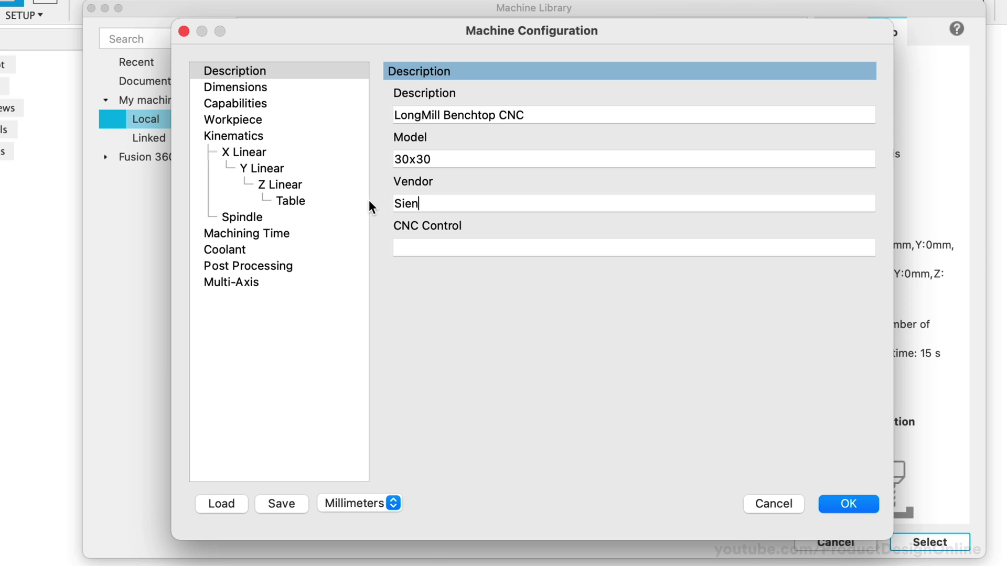
{"action": "type", "text": "ci"}
{"action": "left_click", "coordinate": [416, 248]}
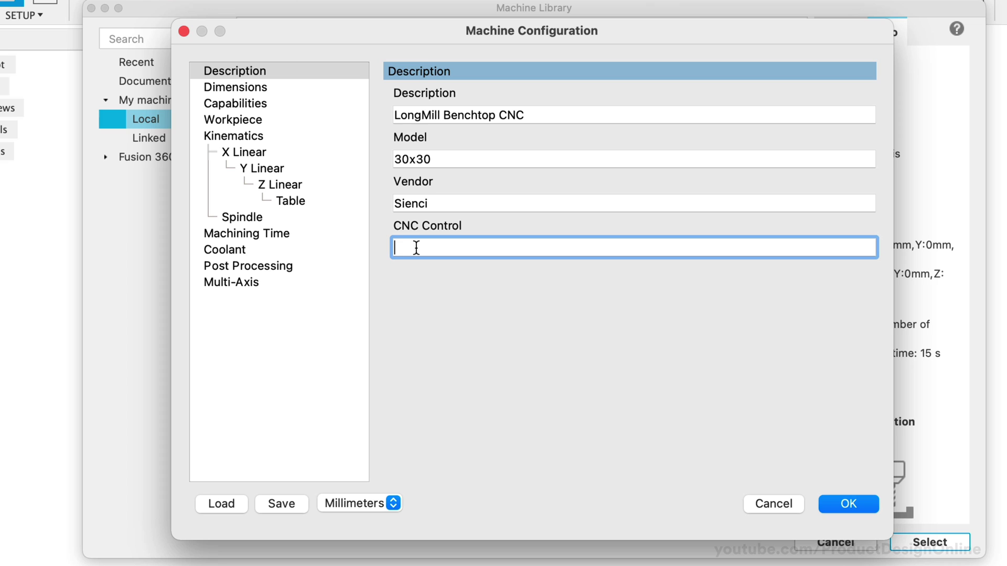
{"action": "type", "text": "L"}
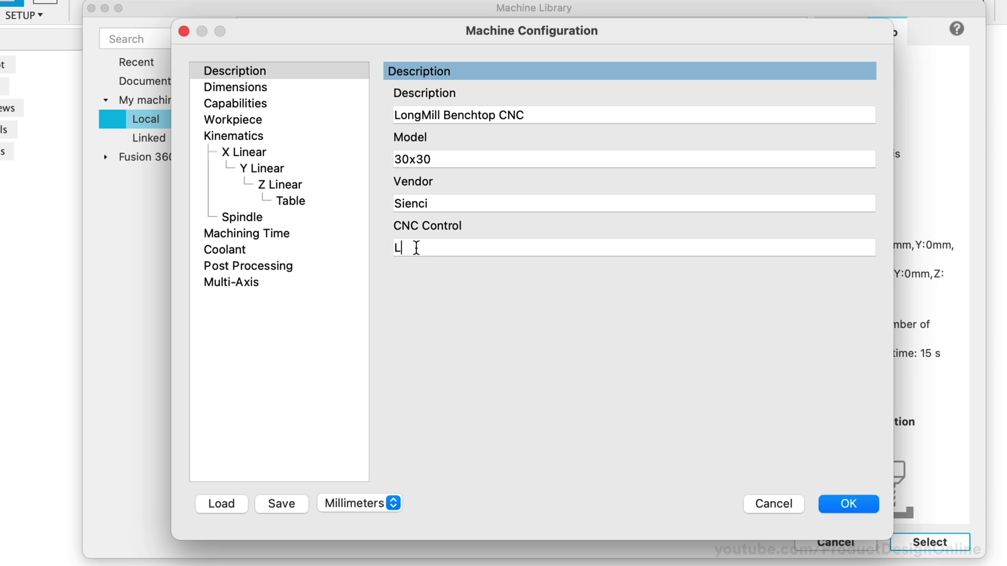
{"action": "type", "text": "ongBoard"}
{"action": "left_click", "coordinate": [289, 86]}
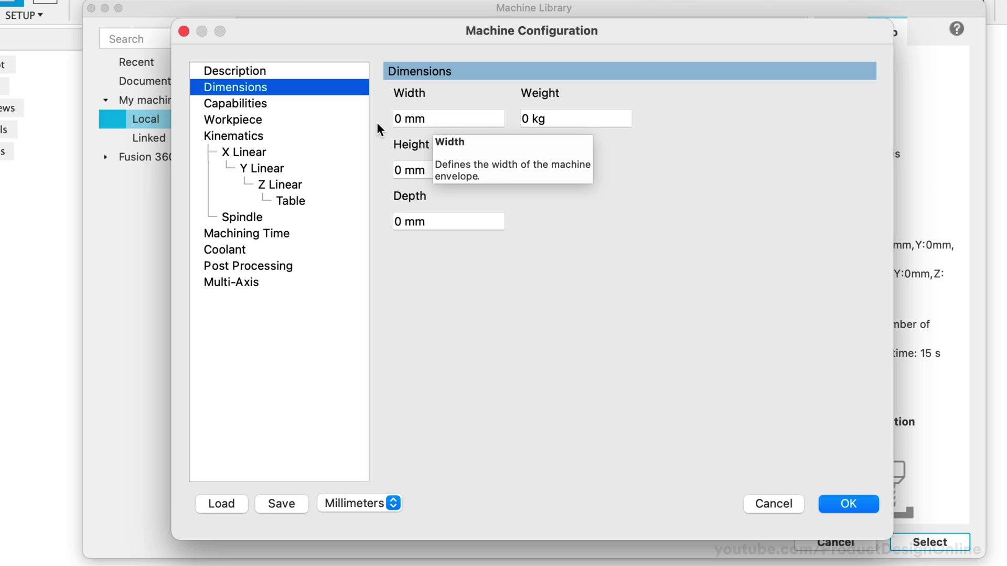
Switch machine units to inches and enter width 45, height 45 and depth 44.
{"action": "left_click", "coordinate": [374, 507]}
{"action": "left_click", "coordinate": [372, 516]}
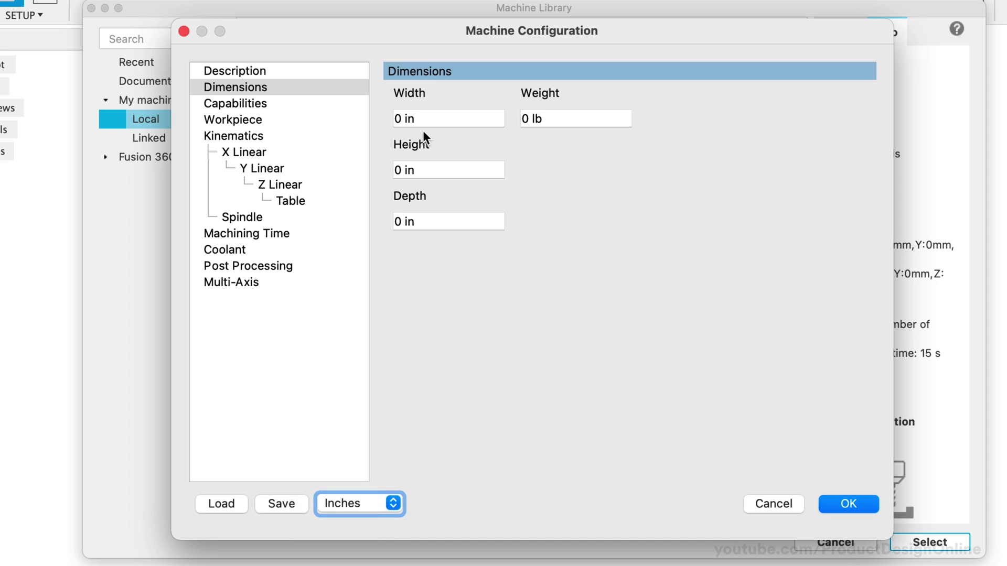
{"action": "double_click", "coordinate": [396, 117]}
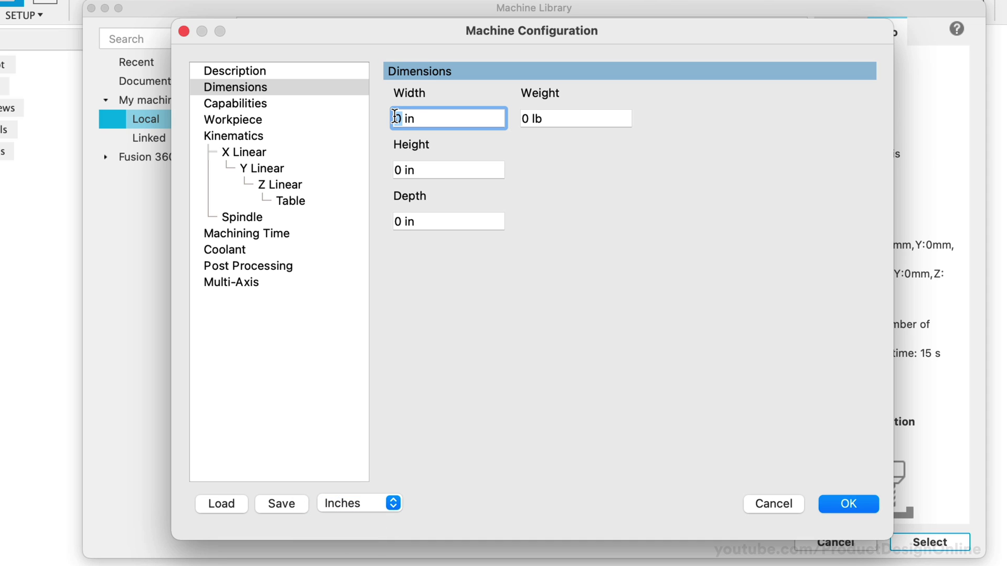
{"action": "type", "text": "45"}
{"action": "left_click", "coordinate": [402, 168]}
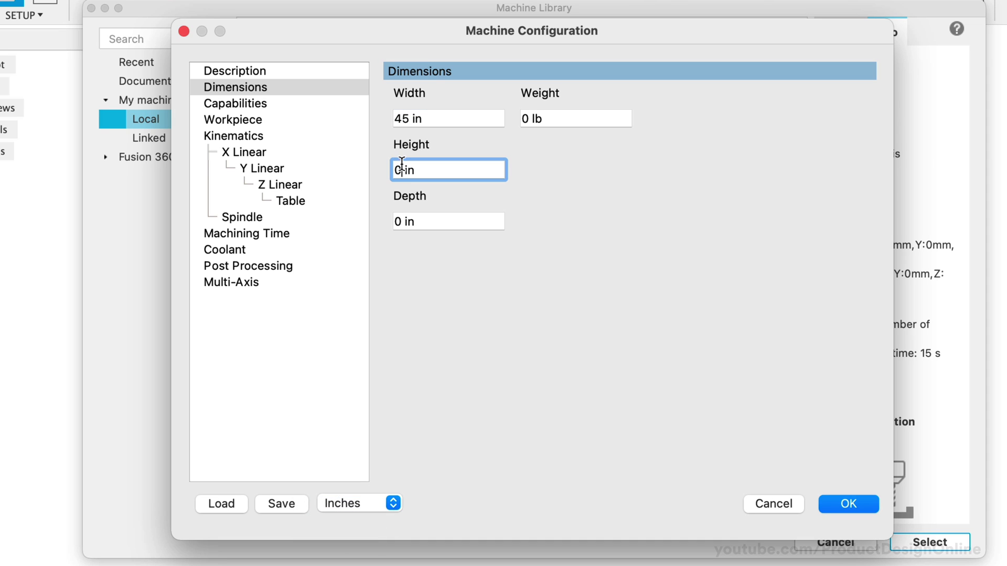
{"action": "double_click", "coordinate": [395, 167]}
{"action": "type", "text": "45"}
{"action": "left_click", "coordinate": [397, 221]}
{"action": "double_click", "coordinate": [388, 221]}
{"action": "type", "text": "44"}
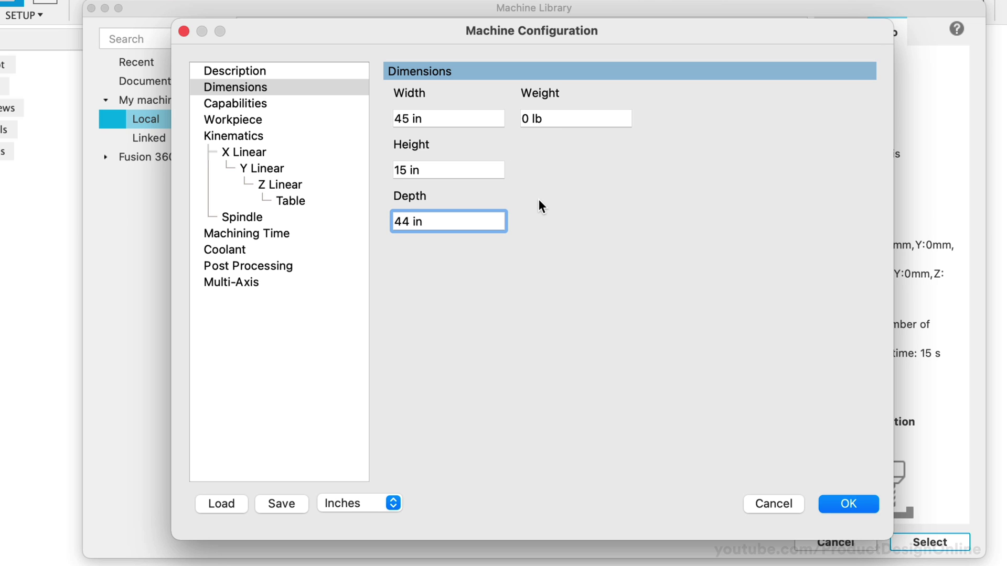
Uncheck Automatic Tool Changer on the machine's Capabilities page.
{"action": "left_click", "coordinate": [290, 104]}
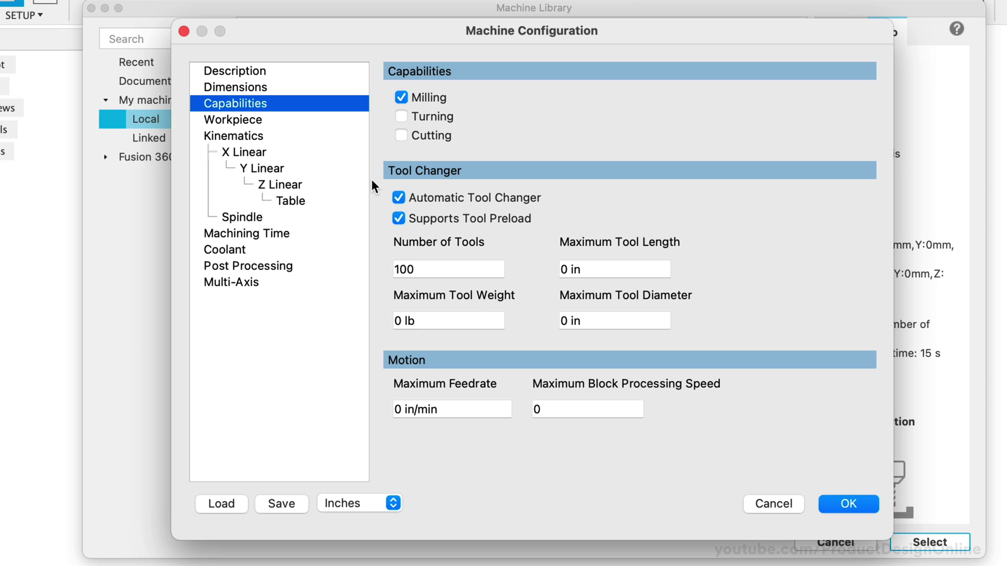
{"action": "left_click", "coordinate": [398, 198]}
Enter maximum workpiece X 31 in, Y 33 in and Z 4.4 in on the Workpiece page.
{"action": "left_click", "coordinate": [285, 119]}
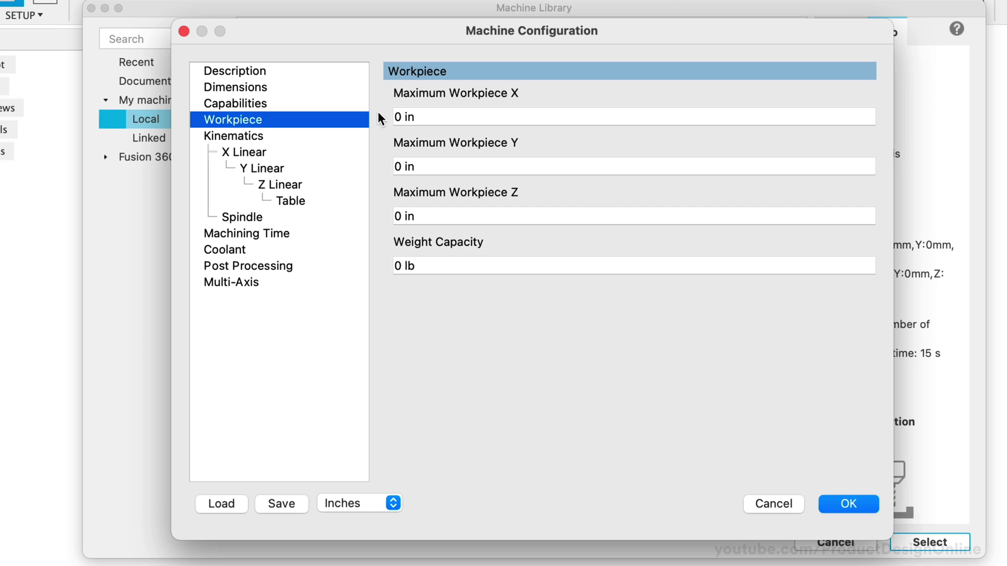
{"action": "left_click", "coordinate": [397, 116]}
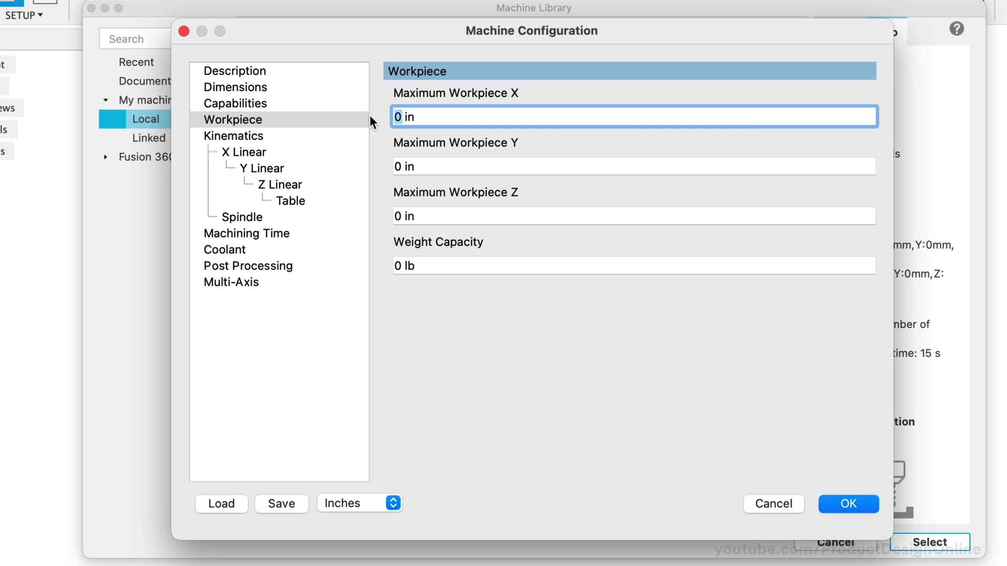
{"action": "type", "text": "31"}
{"action": "left_click", "coordinate": [396, 160]}
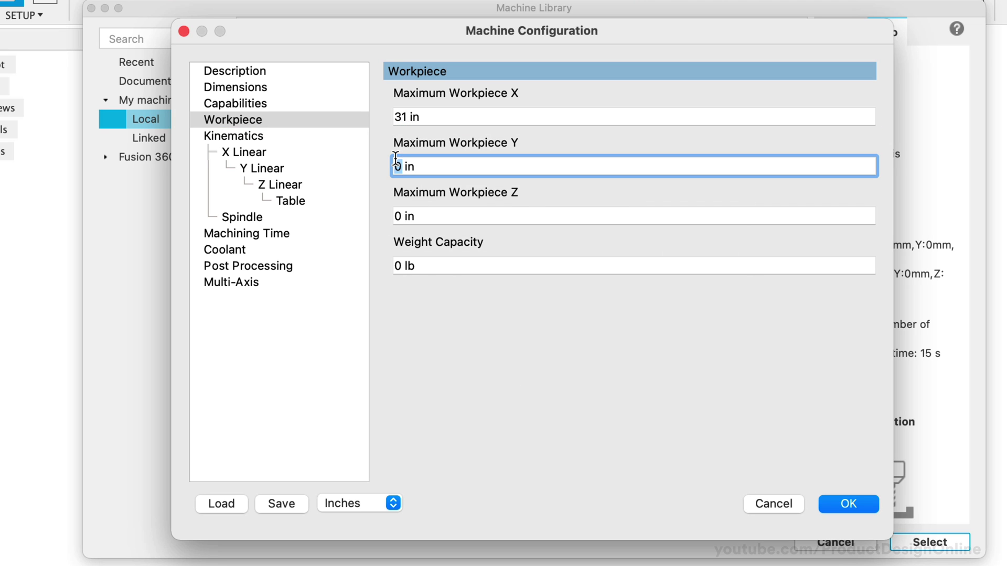
{"action": "type", "text": "33"}
{"action": "left_click", "coordinate": [401, 215]}
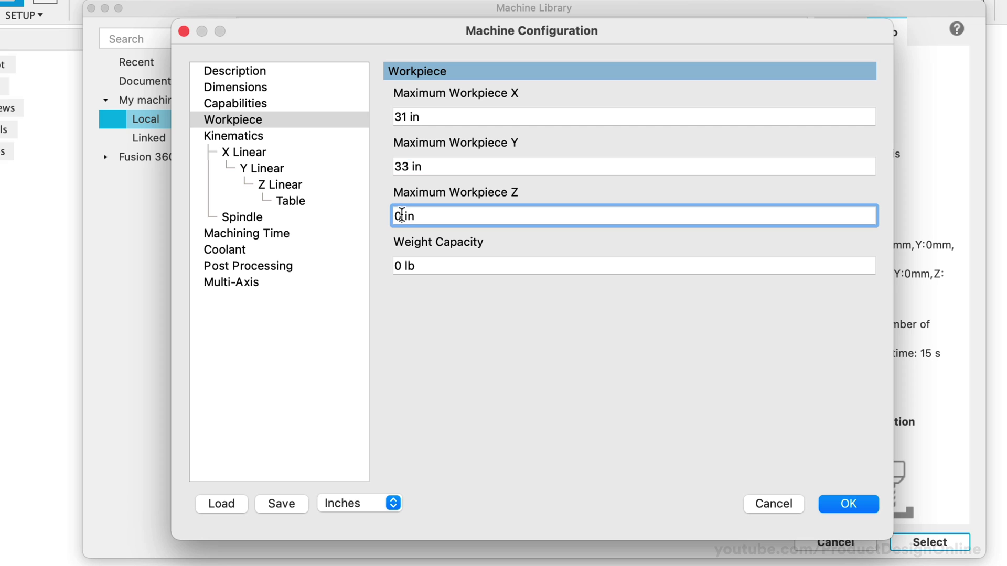
{"action": "type", "text": "4.4"}
{"action": "left_click", "coordinate": [431, 269]}
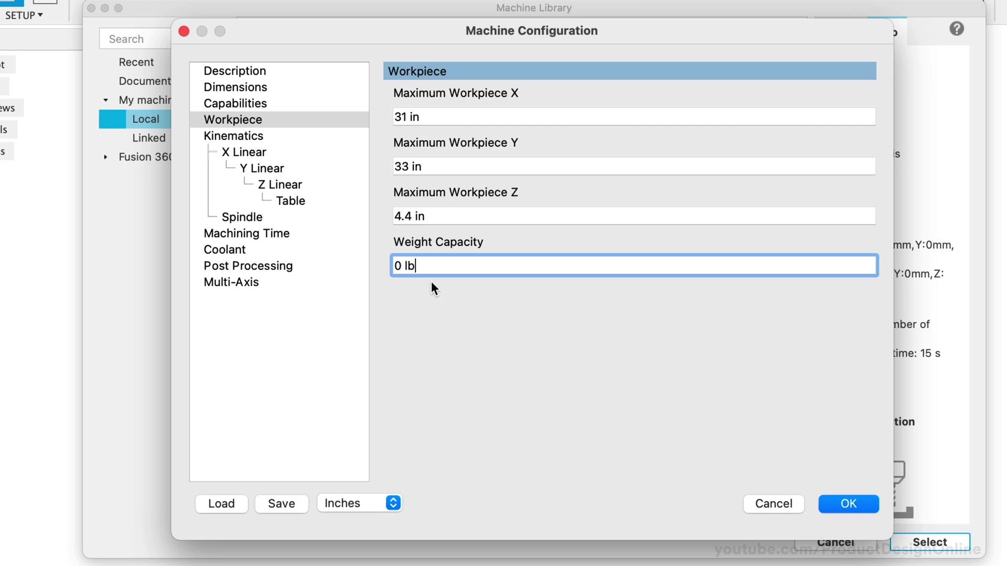
In the Kinematics tree, move Spindle under the Z Linear axis so Table sits separately.
{"action": "left_click", "coordinate": [294, 137]}
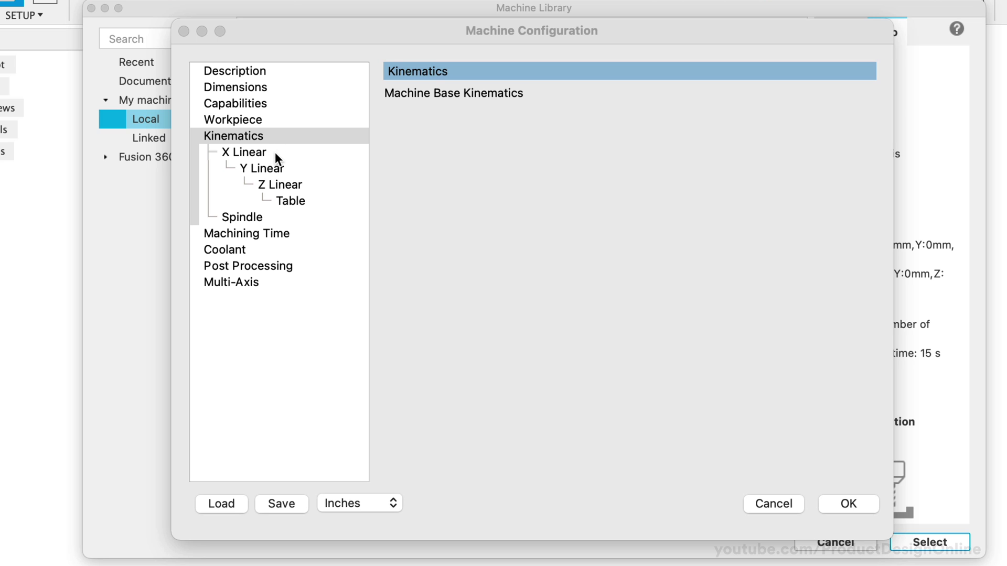
{"action": "left_click", "coordinate": [274, 151]}
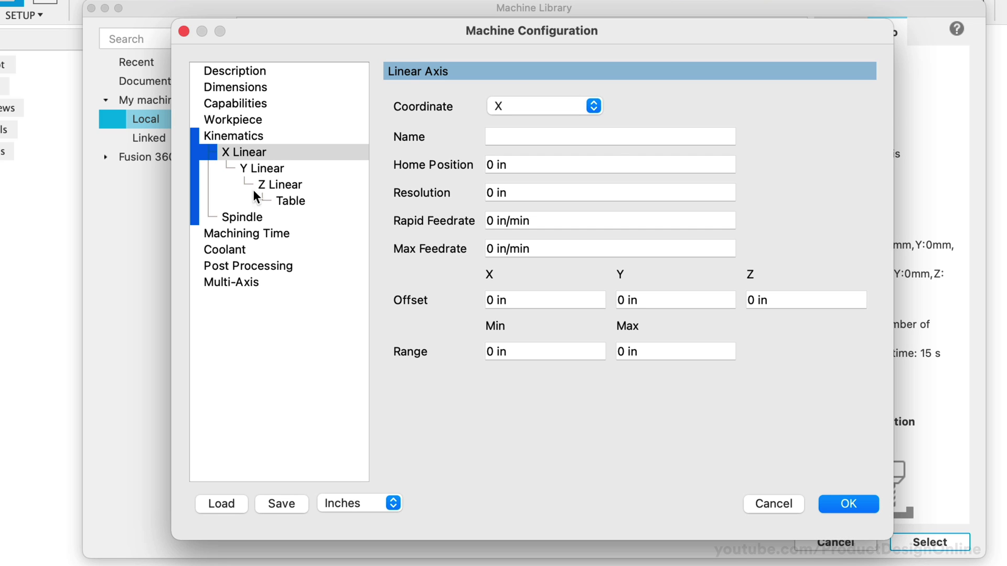
{"action": "left_click", "coordinate": [251, 218]}
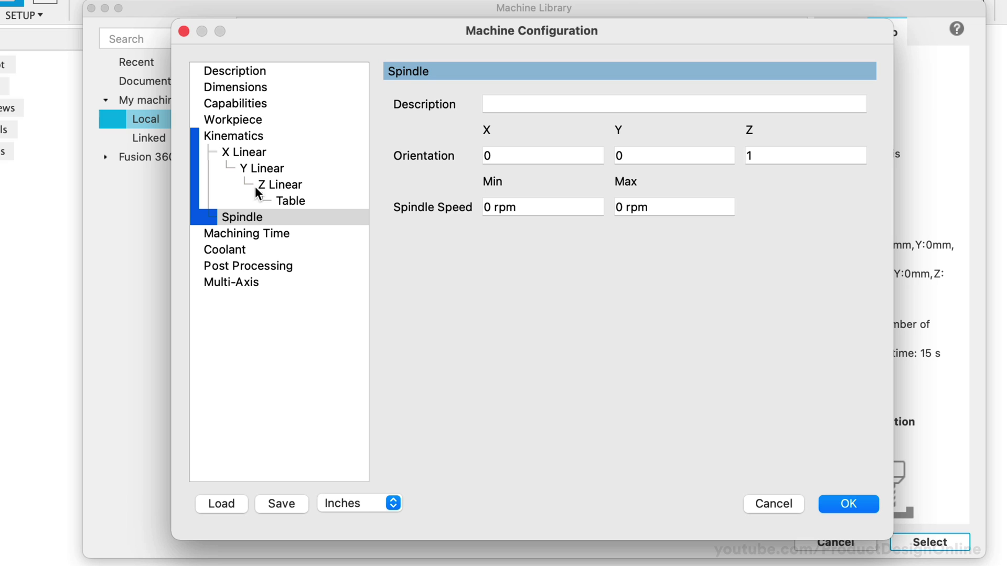
{"action": "left_click", "coordinate": [288, 202]}
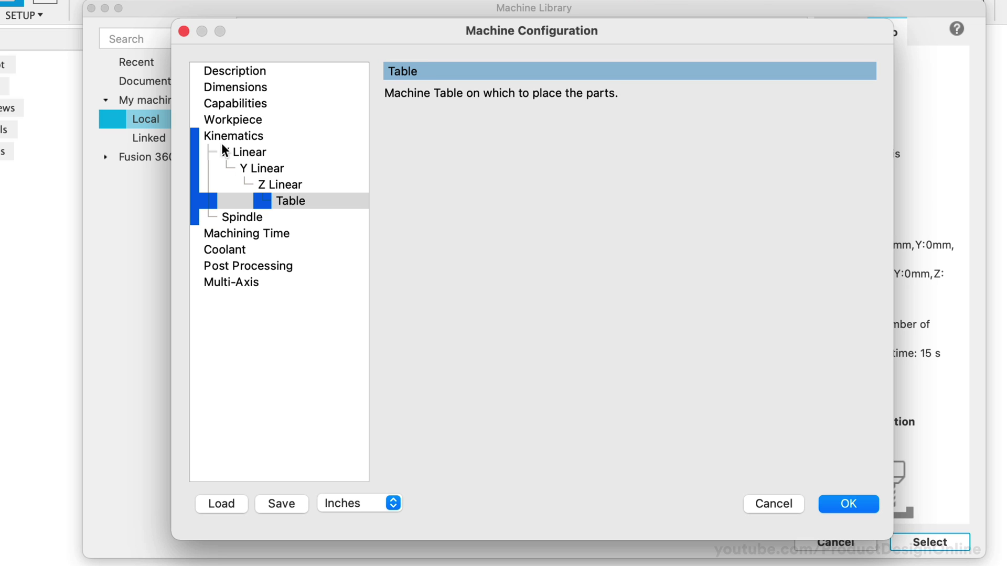
{"action": "left_click_drag", "start_coordinate": [234, 213], "coordinate": [275, 198]}
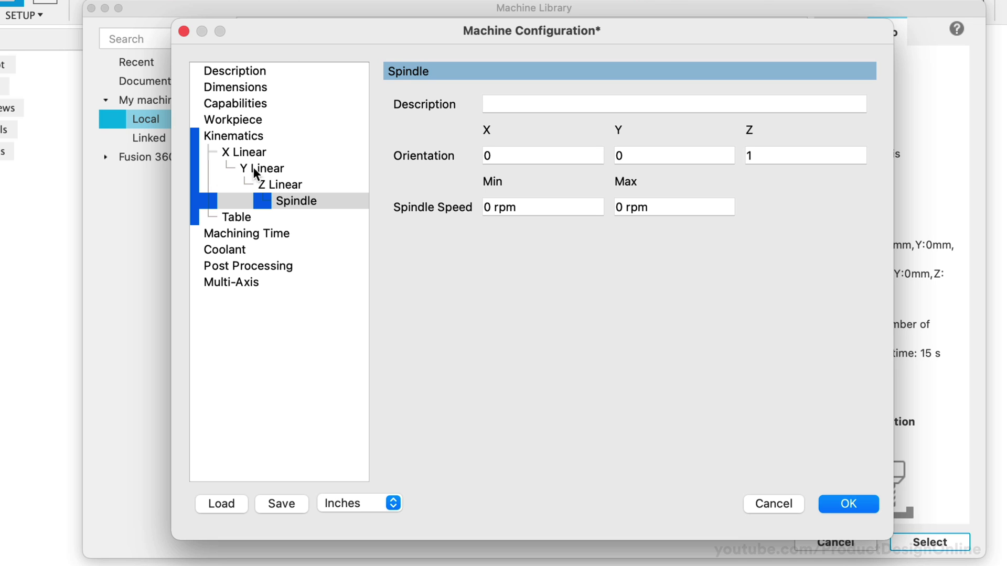
{"action": "left_click", "coordinate": [249, 152]}
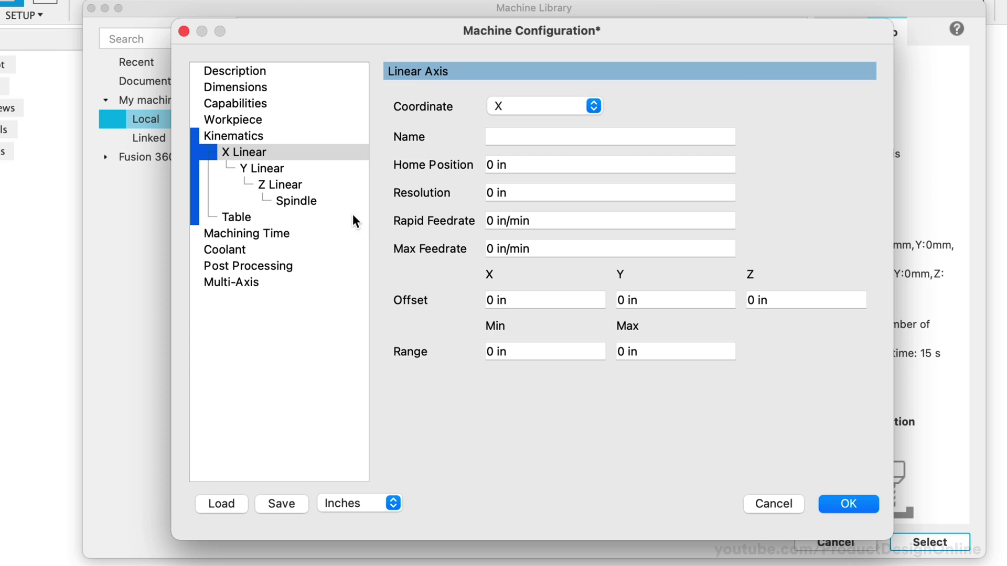
Change the Machining Time tool change time from 15 s to 0 s.
{"action": "left_click", "coordinate": [305, 234]}
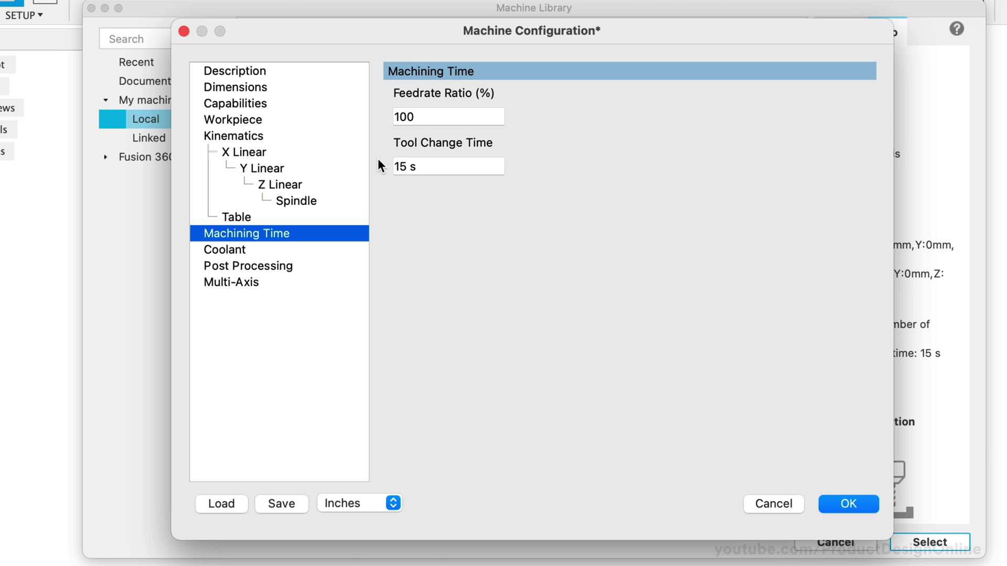
{"action": "left_click_drag", "start_coordinate": [407, 166], "coordinate": [393, 164]}
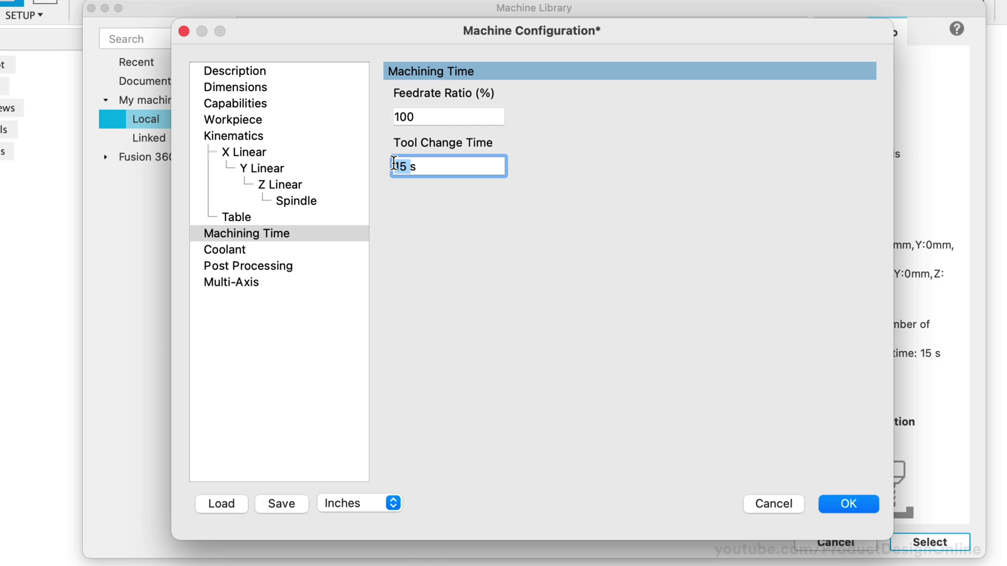
{"action": "type", "text": "0"}
Choose grbl.cps as the machine's post processor on the Post Processing page.
{"action": "left_click", "coordinate": [290, 253]}
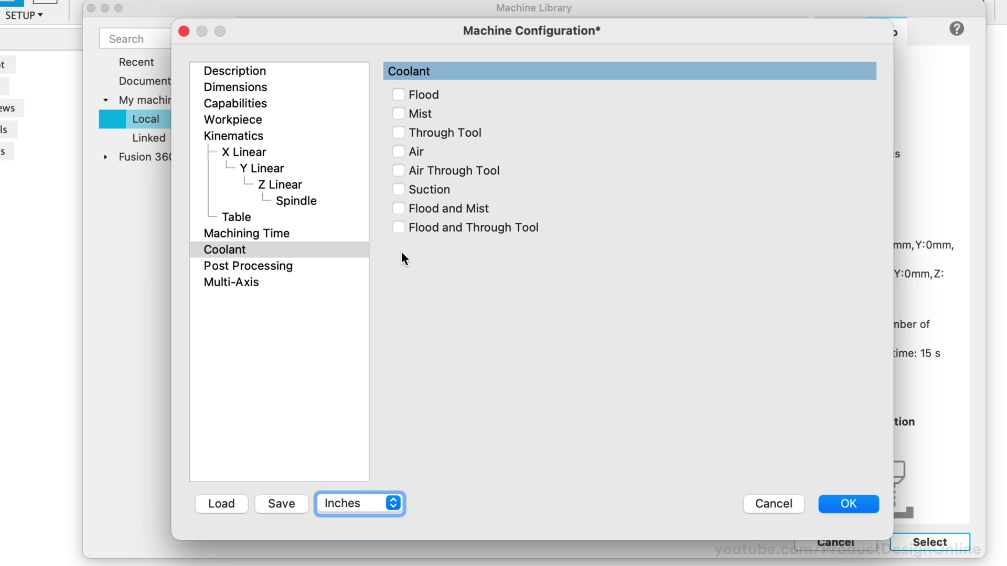
{"action": "left_click", "coordinate": [307, 266]}
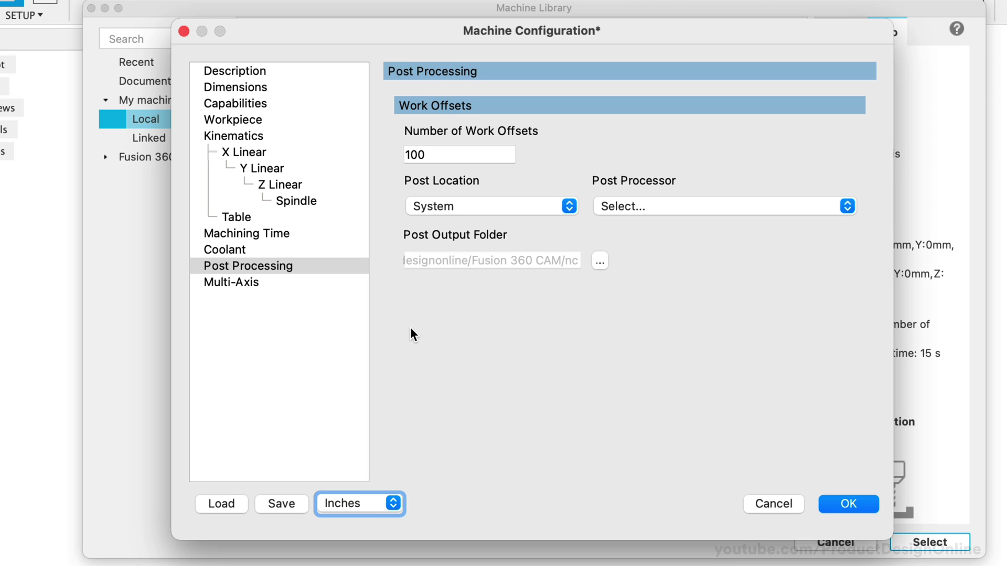
{"action": "left_click", "coordinate": [659, 205]}
{"action": "scroll", "coordinate": [660, 205], "scroll_direction": "down", "scroll_amount": 15}
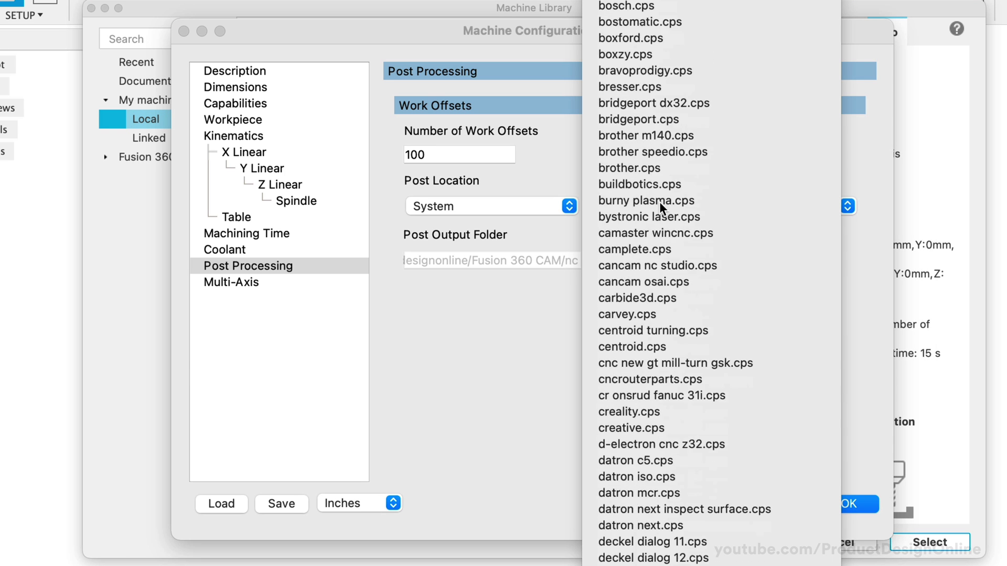
{"action": "scroll", "coordinate": [659, 206], "scroll_direction": "down", "scroll_amount": 15}
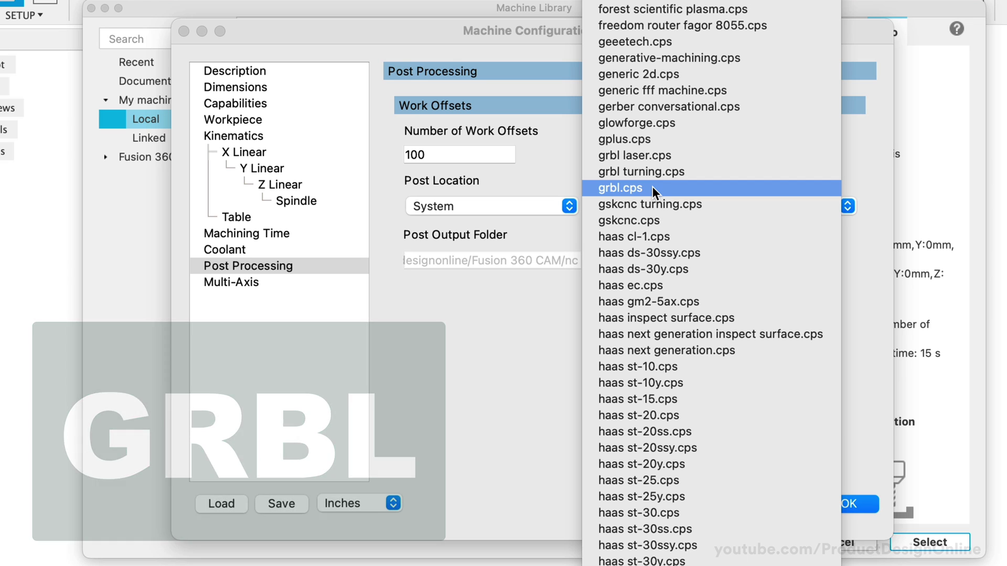
{"action": "left_click", "coordinate": [652, 188]}
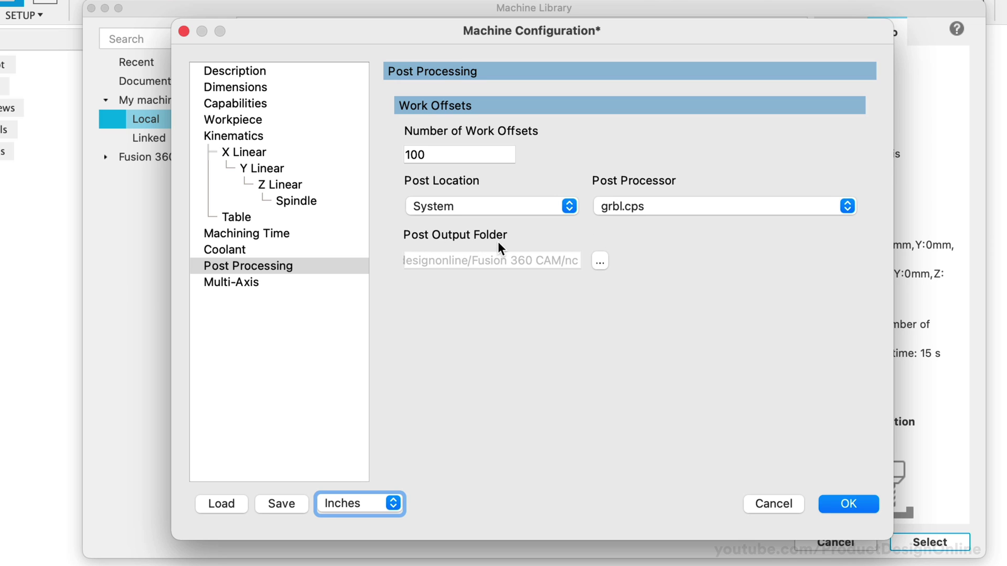
Set the post output folder to Downloads and review the Multi-Axis settings.
{"action": "left_click", "coordinate": [599, 261]}
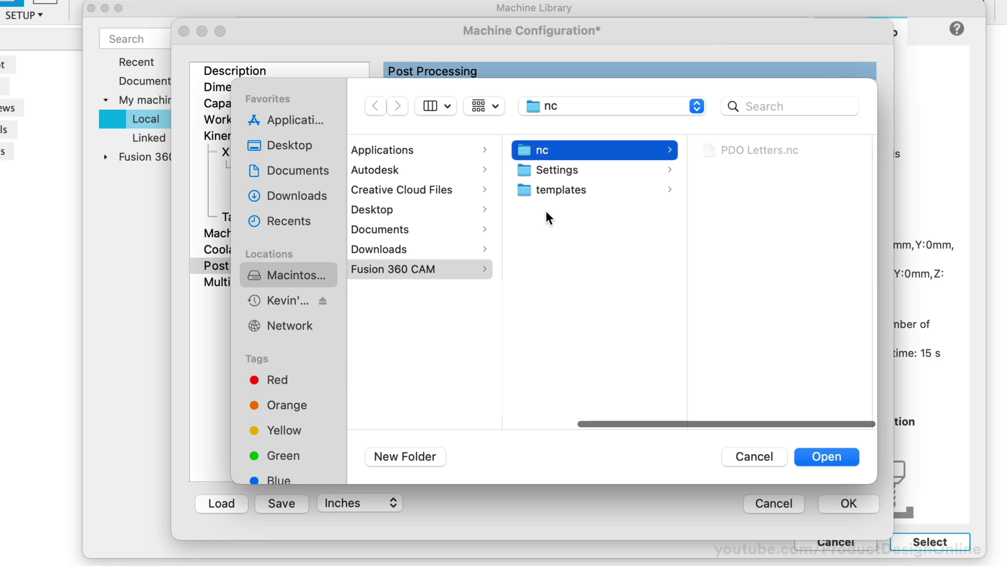
{"action": "left_click", "coordinate": [301, 196]}
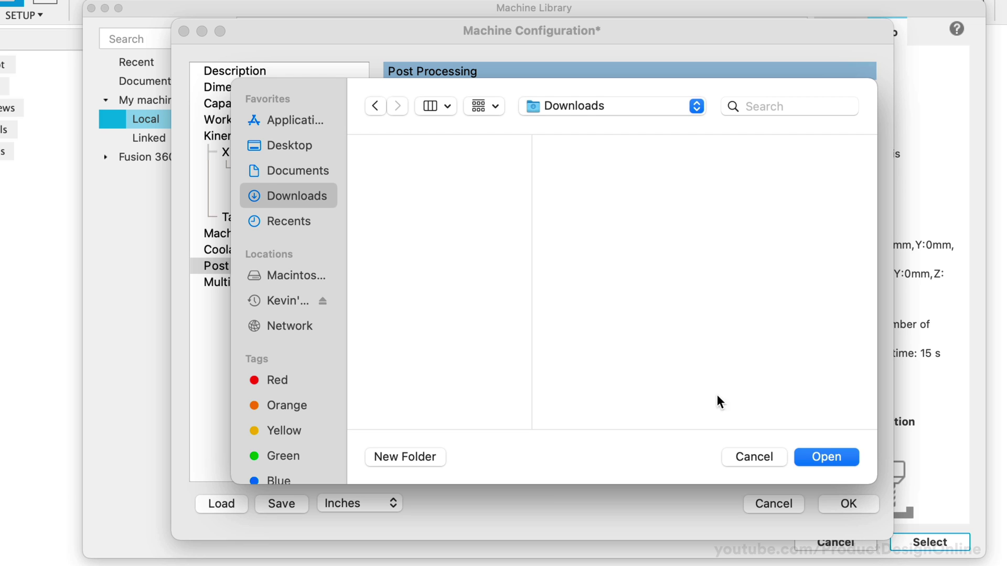
{"action": "left_click", "coordinate": [823, 458]}
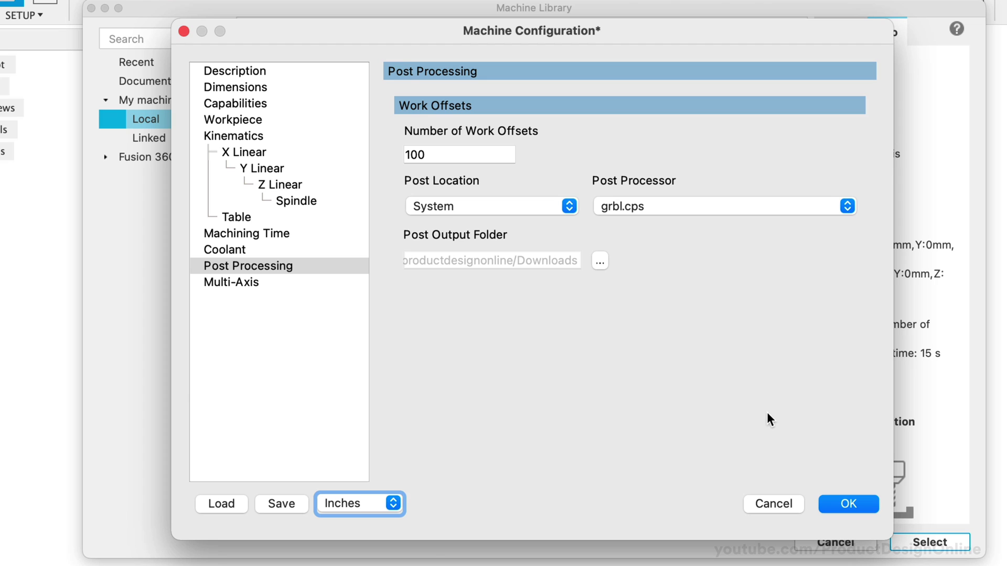
{"action": "left_click", "coordinate": [293, 286]}
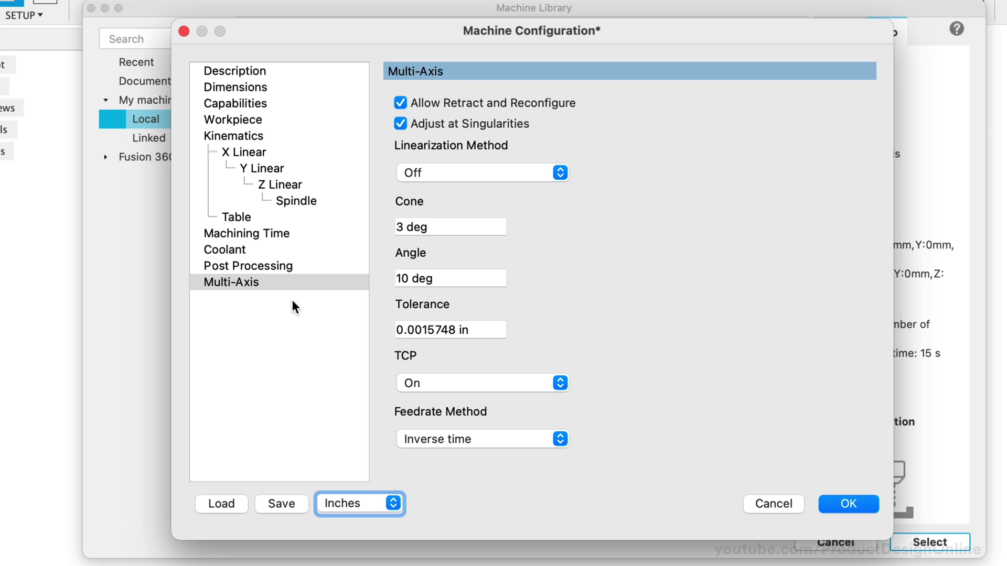
Confirm the Machine Configuration to save Sienci 30x30 into the Local machine library.
{"action": "left_click", "coordinate": [865, 505]}
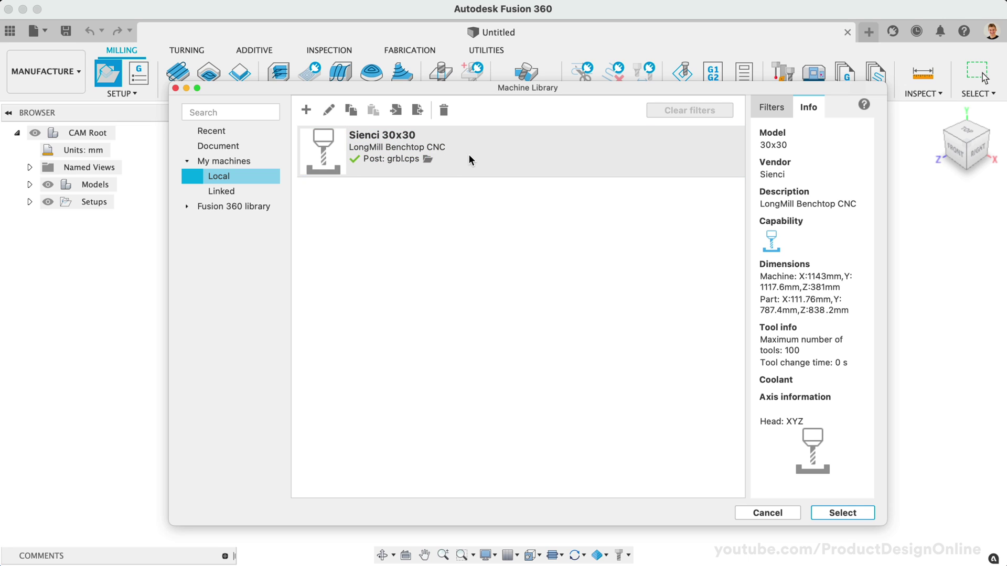
Export the Sienci 30x30 machine as LongMill to the Desktop.
{"action": "left_click", "coordinate": [418, 110]}
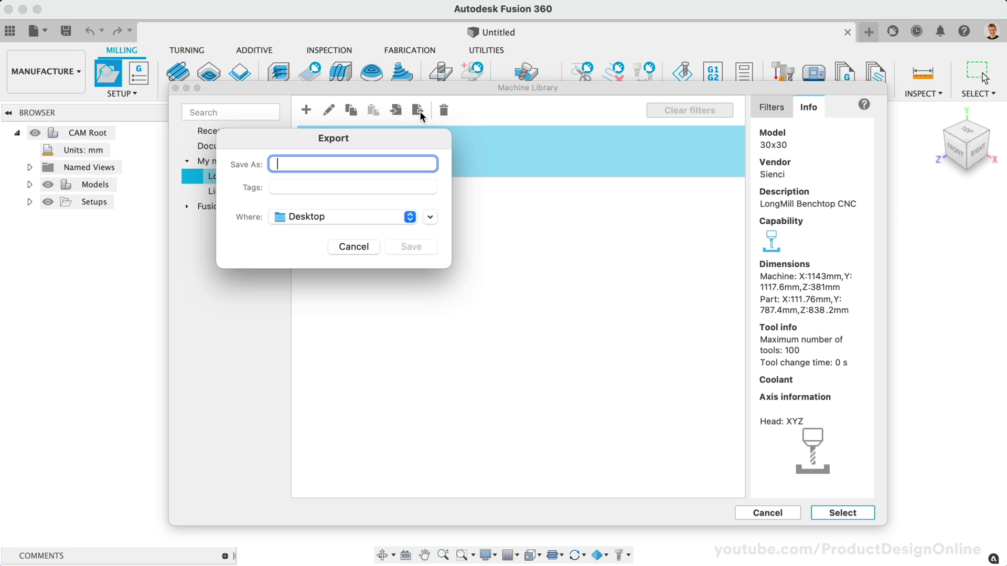
{"action": "left_click_drag", "start_coordinate": [387, 139], "coordinate": [551, 183]}
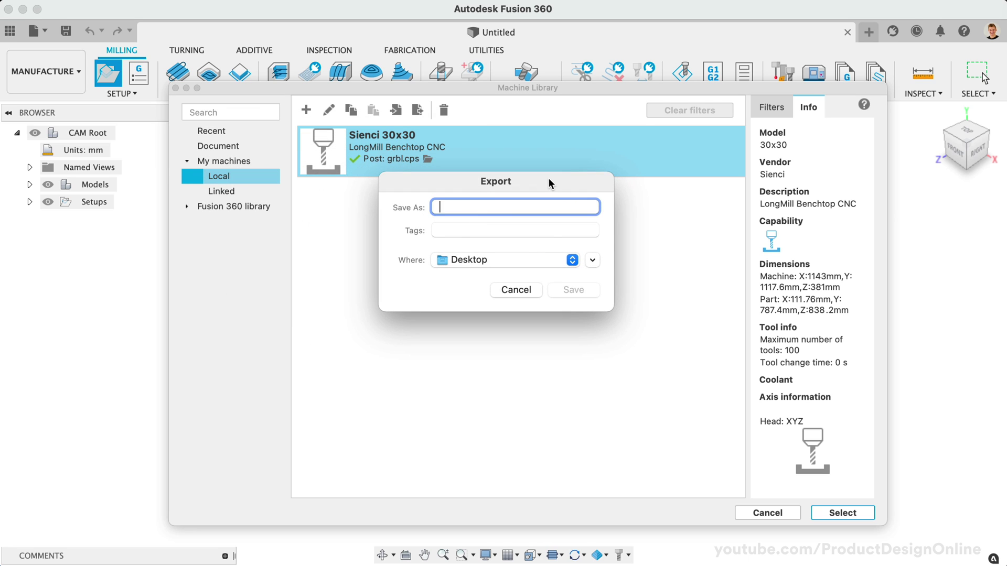
{"action": "type", "text": "LongMill"}
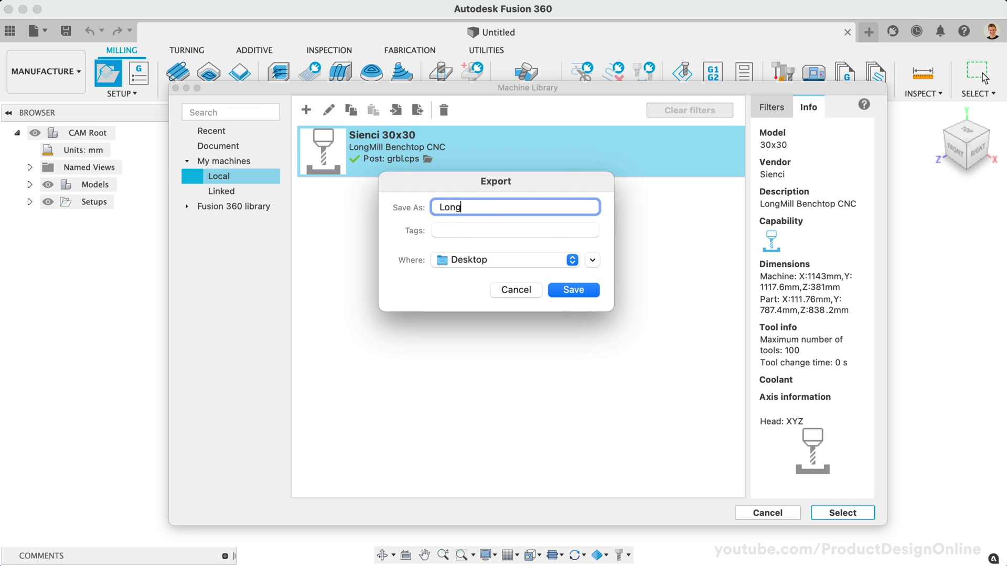
{"action": "left_click", "coordinate": [587, 291]}
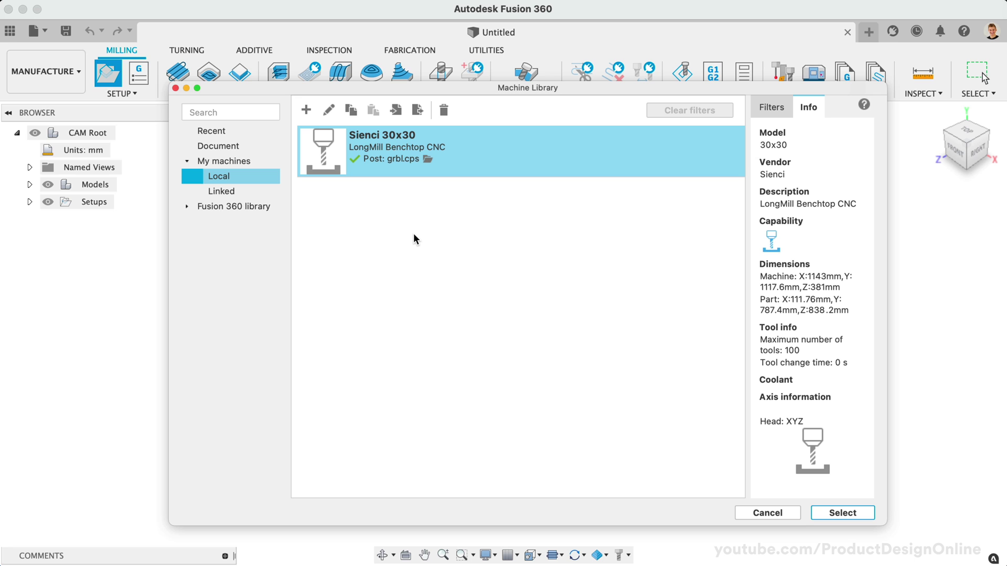
Select the Sienci 30x30 LongMill Benchtop CNC with grbl.cps post as Setup1's machine.
{"action": "left_click", "coordinate": [843, 513]}
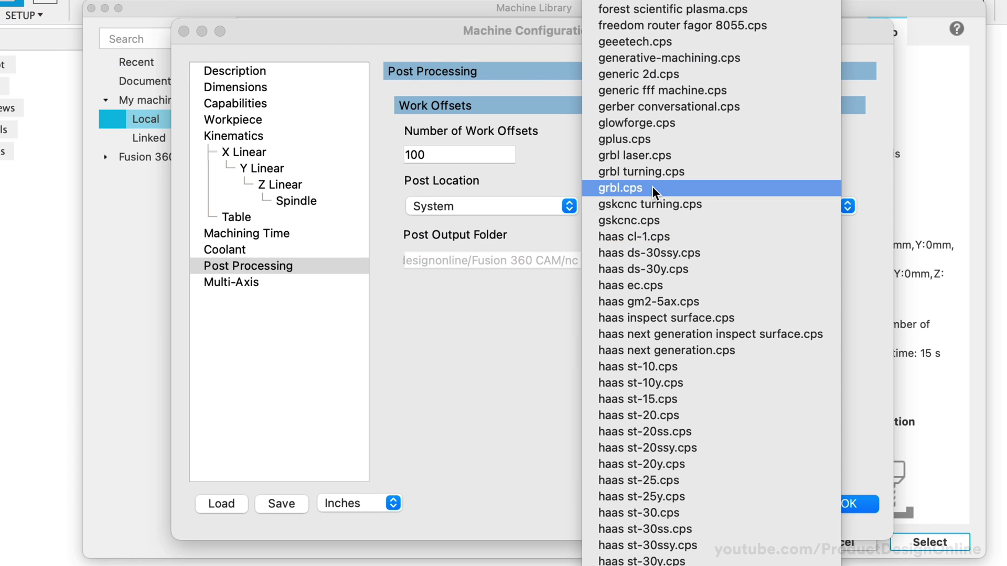
{"action": "left_click", "coordinate": [652, 188]}
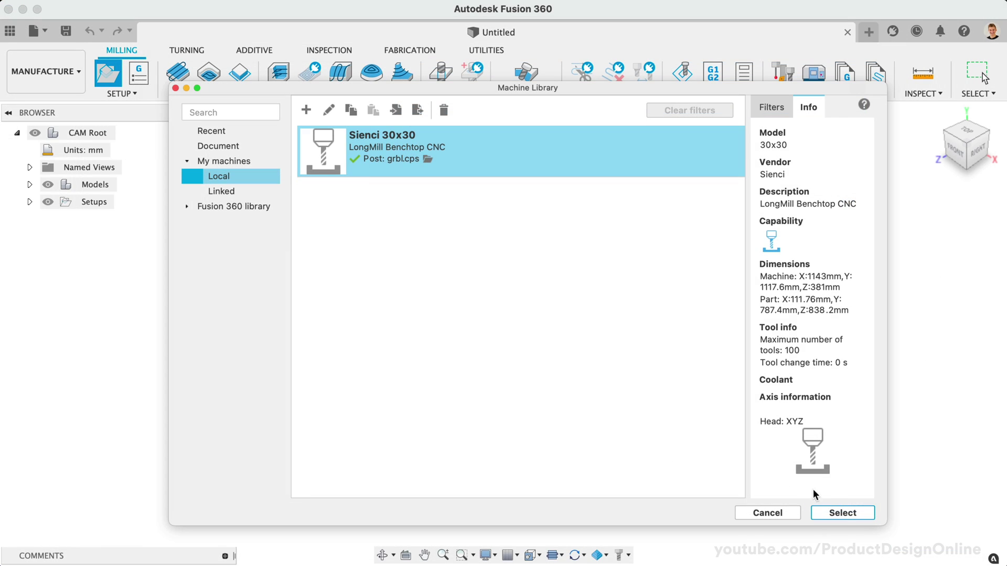
{"action": "left_click", "coordinate": [843, 513]}
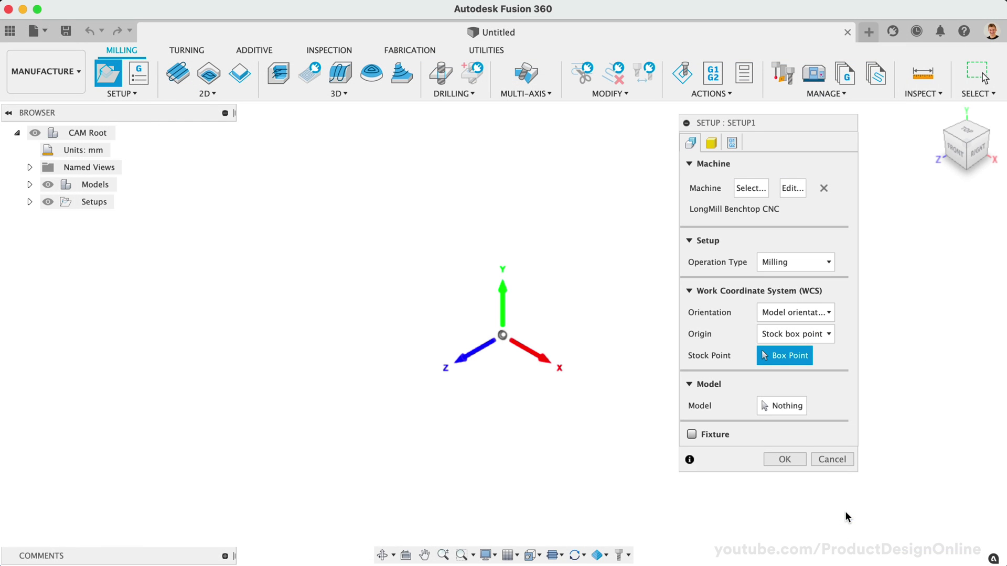